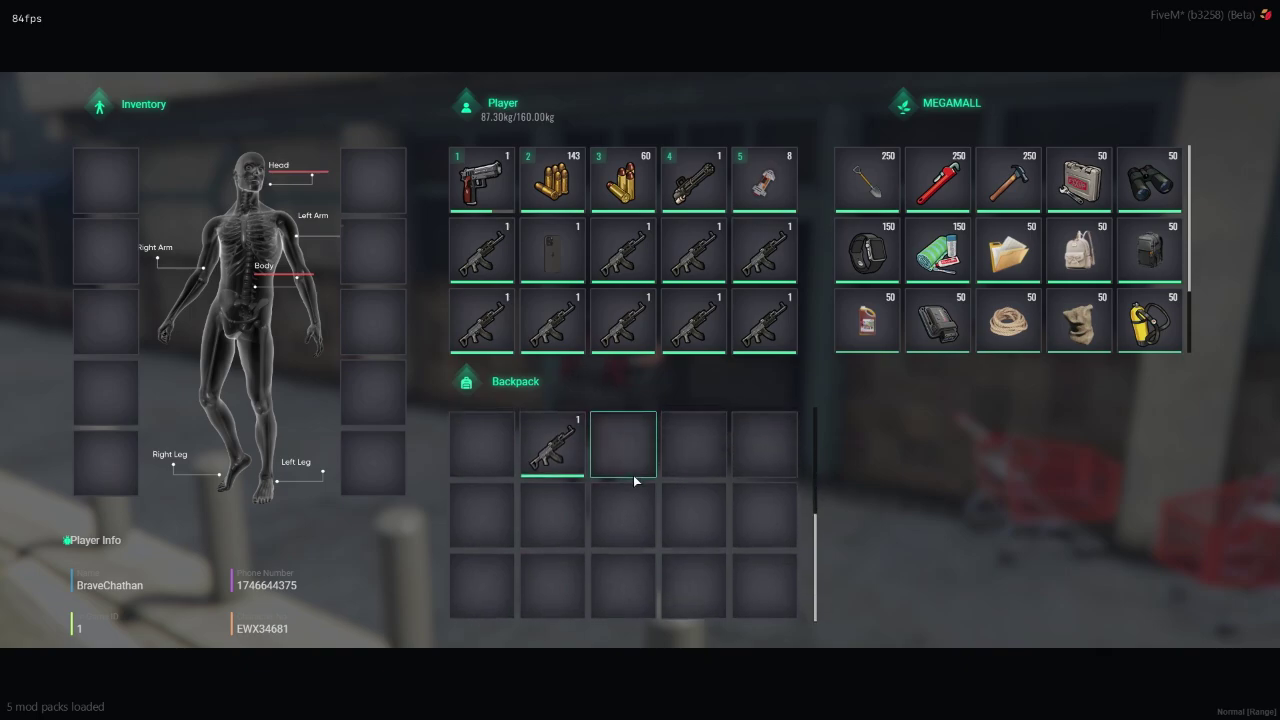
Buy a shovel from the MEGAMALL shop into an empty backpack slot
scroll(634, 480, "up", 3)
left_click_drag(560, 513, 494, 496)
right_click(888, 186)
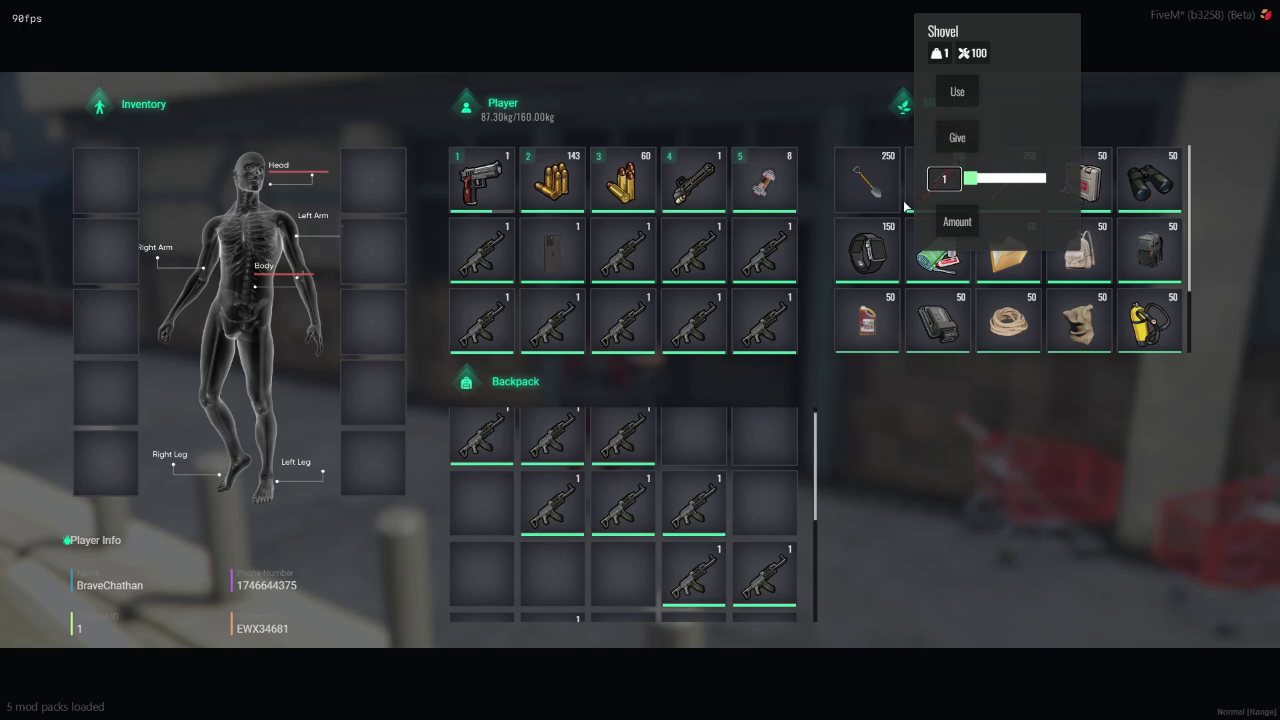
left_click_drag(900, 207, 713, 459)
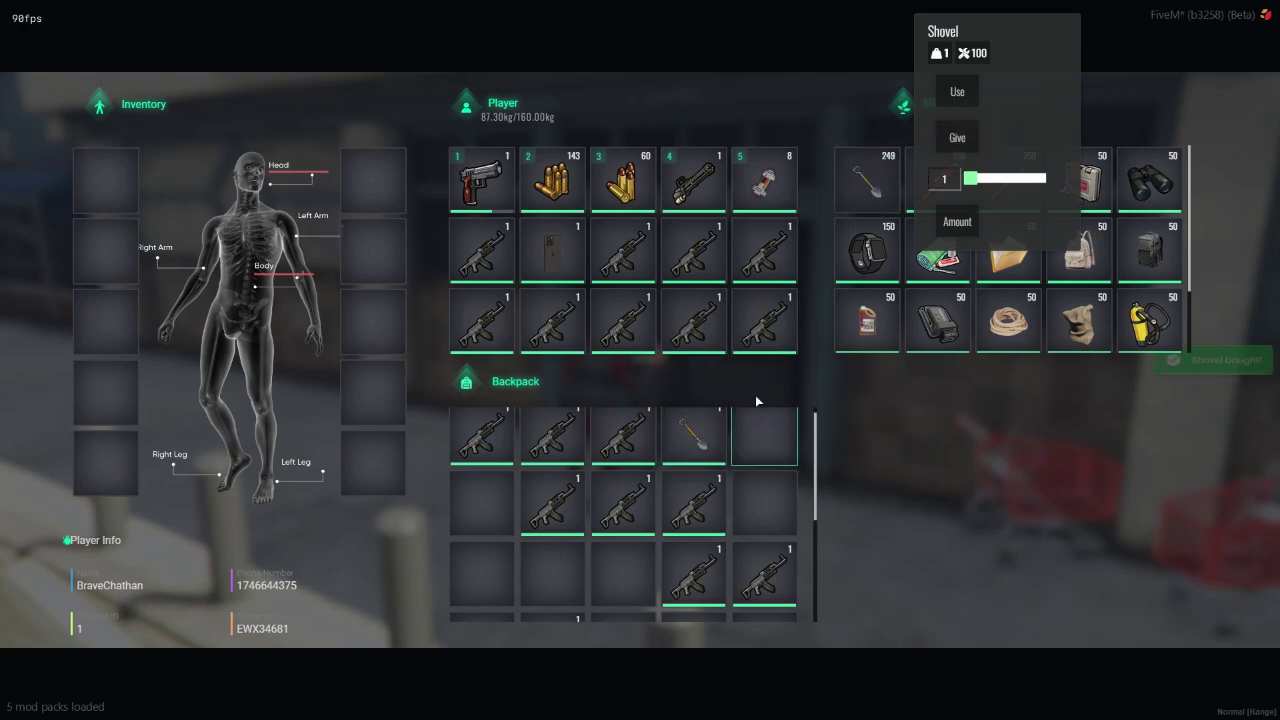
Buy a Fitbit, bait, the black item and rope into the backpack
right_click(871, 256)
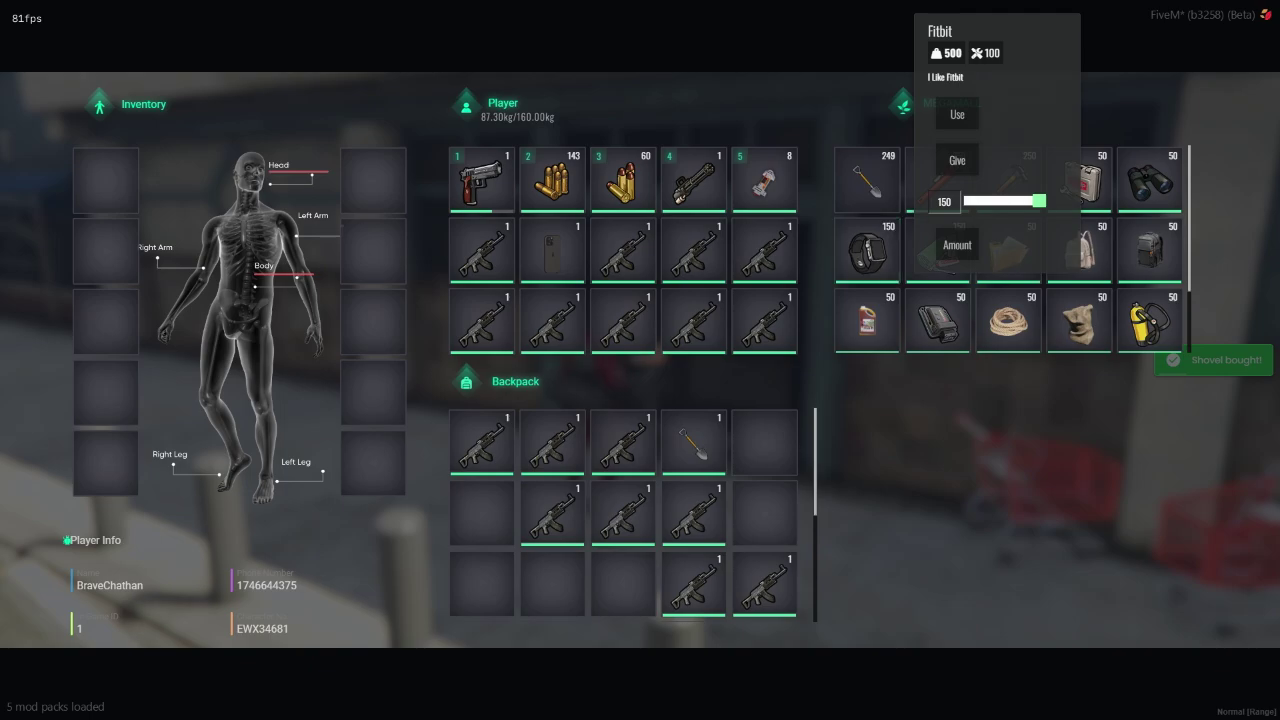
left_click_drag(871, 256, 765, 443)
left_click_drag(871, 325, 765, 508)
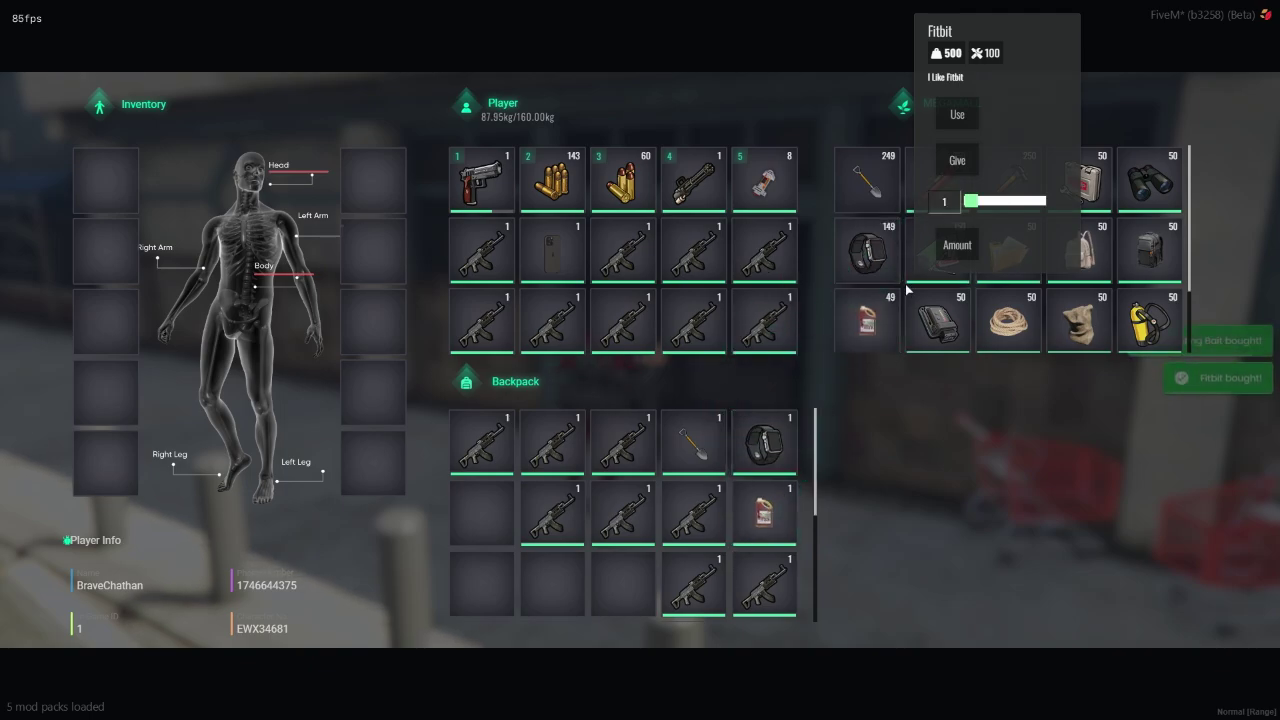
left_click_drag(937, 320, 485, 515)
left_click_drag(1008, 320, 495, 580)
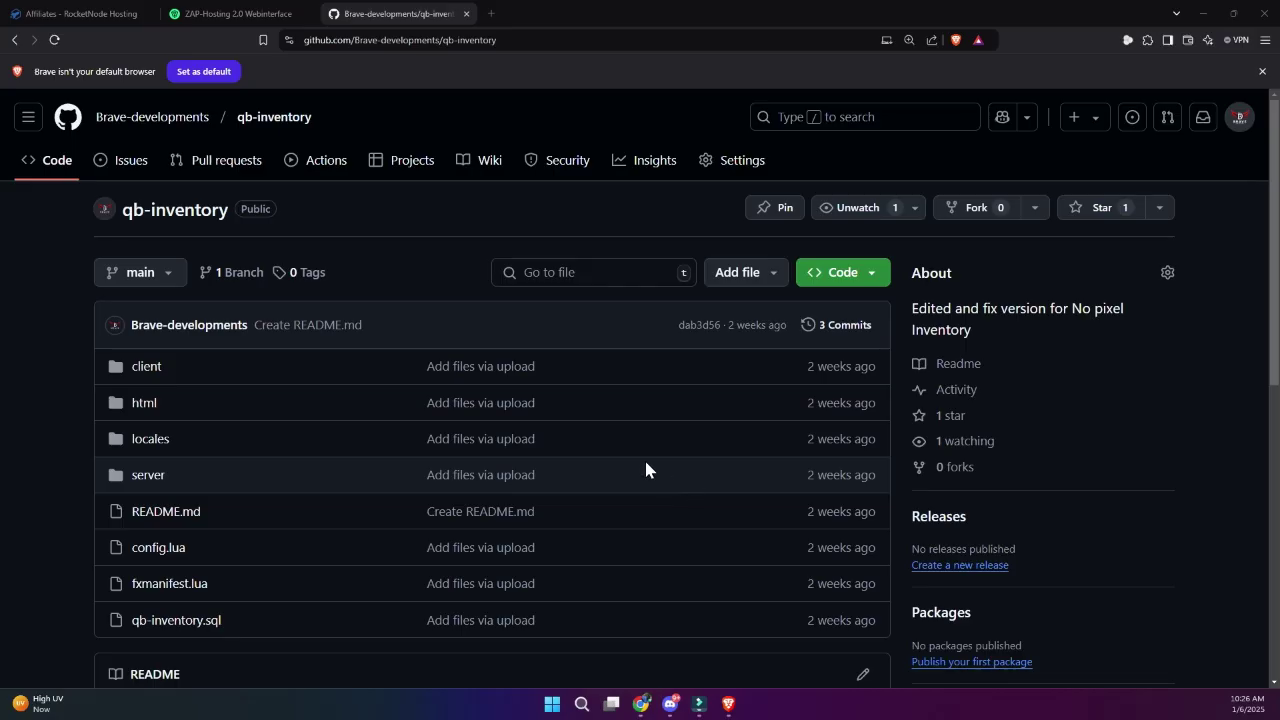
Download the qb-inventory repo with Code > Download ZIP and show the file in its folder
scroll(641, 460, "down", 6)
scroll(641, 463, "up", 8)
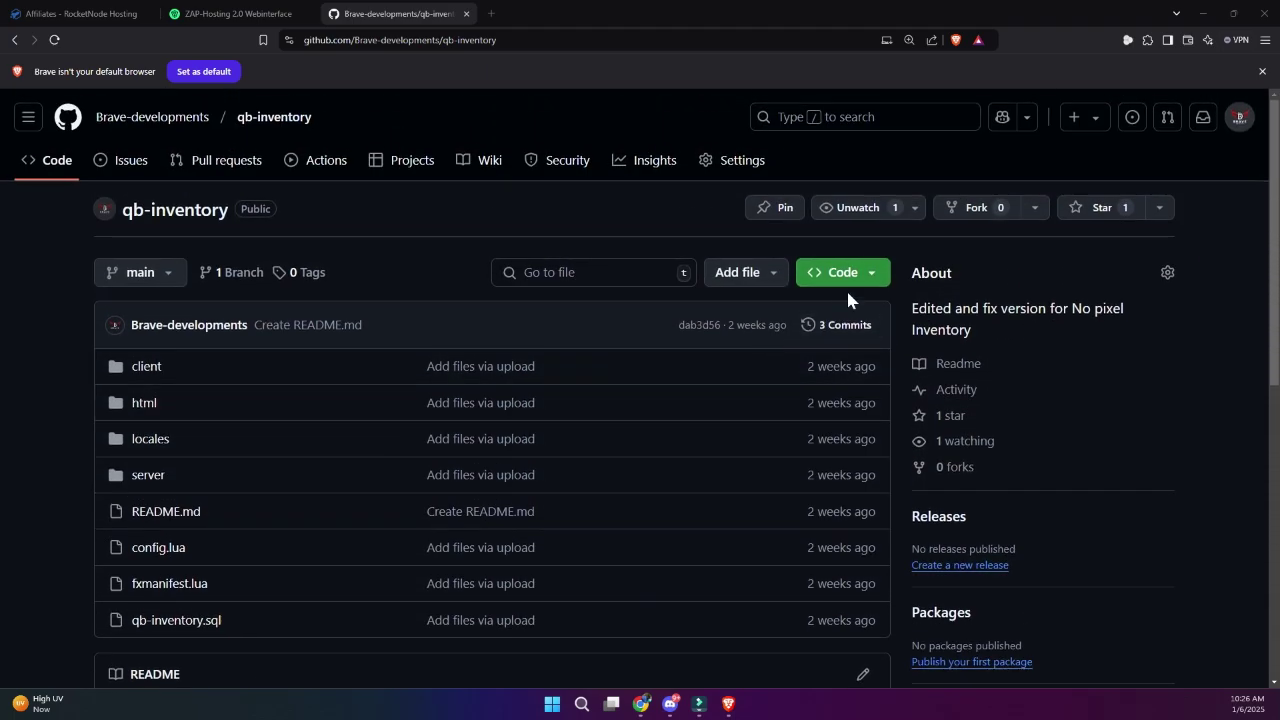
left_click(850, 285)
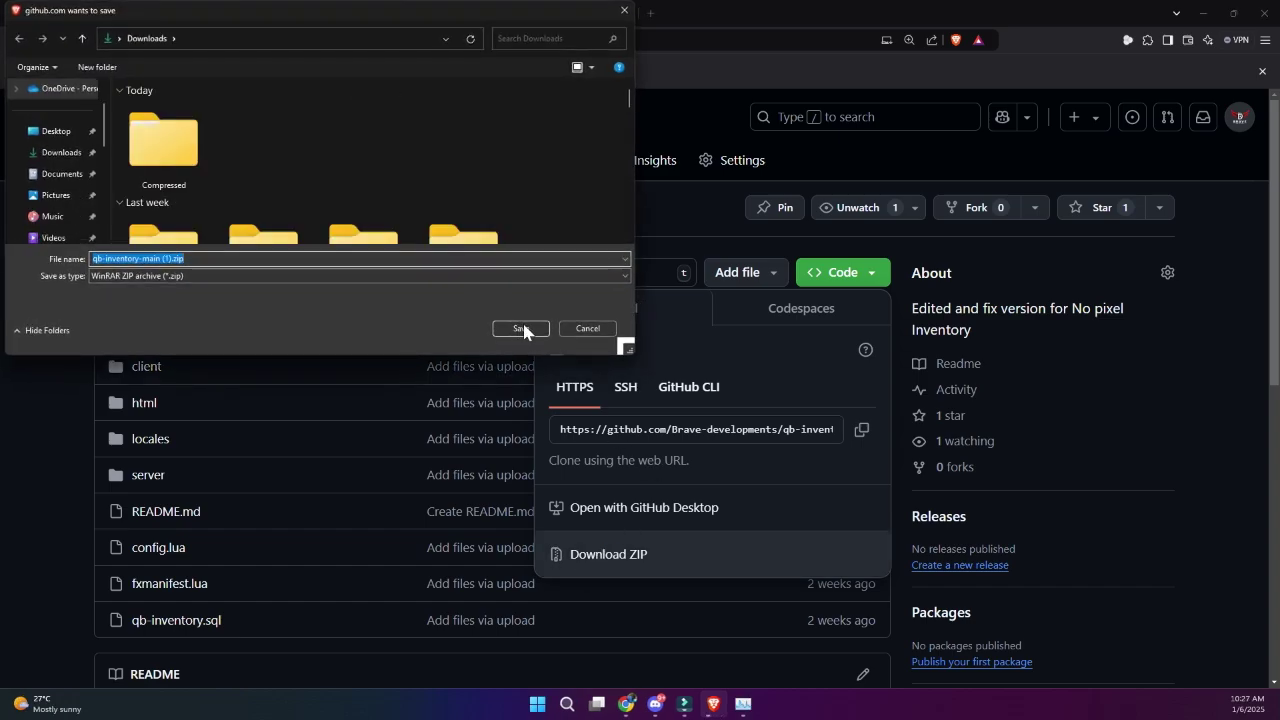
left_click(521, 328)
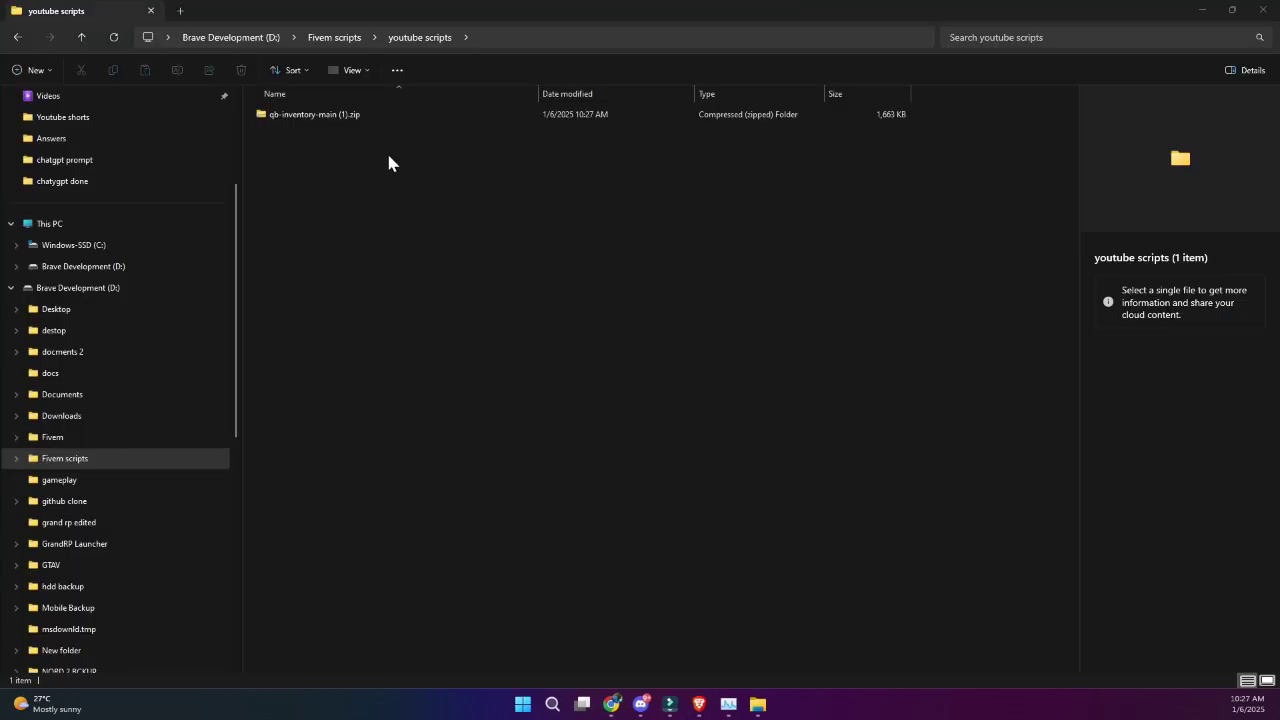
left_click(349, 120)
Extract qb-inventory-main (1).zip here with WinRAR and select the new qb-inventory-main folder
right_click(349, 120)
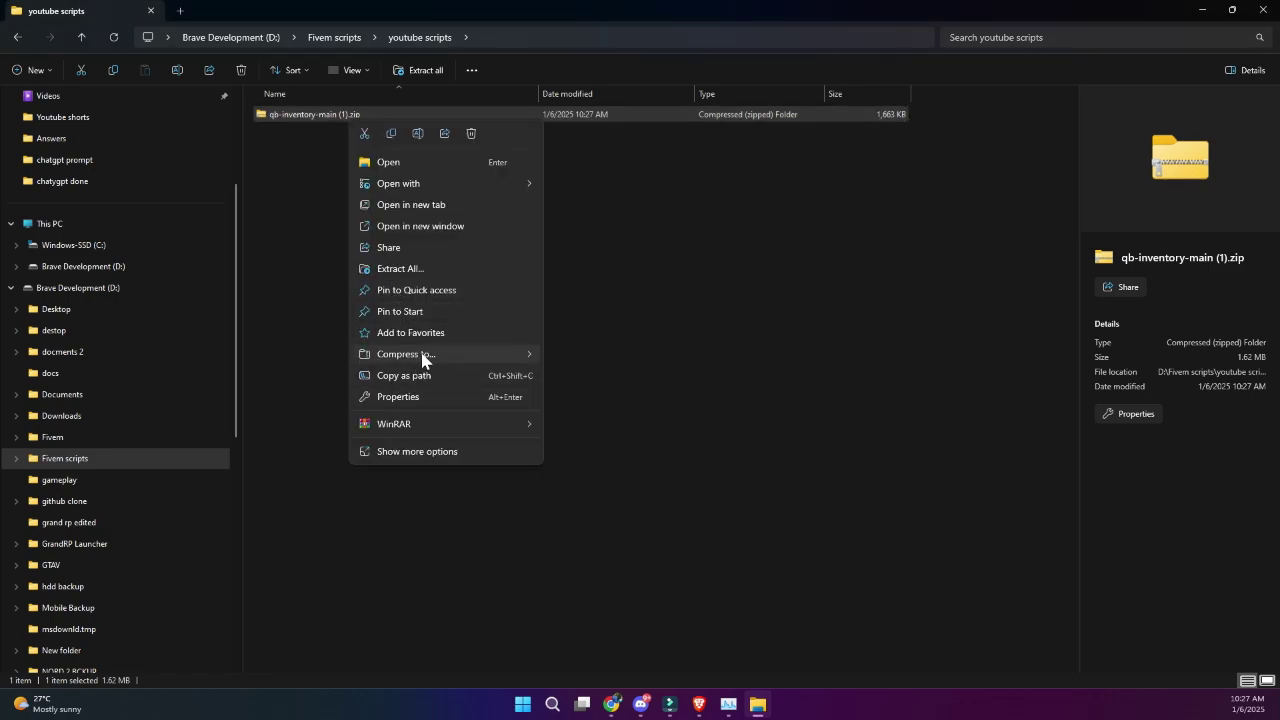
left_click(308, 227)
left_click(320, 118)
right_click(320, 118)
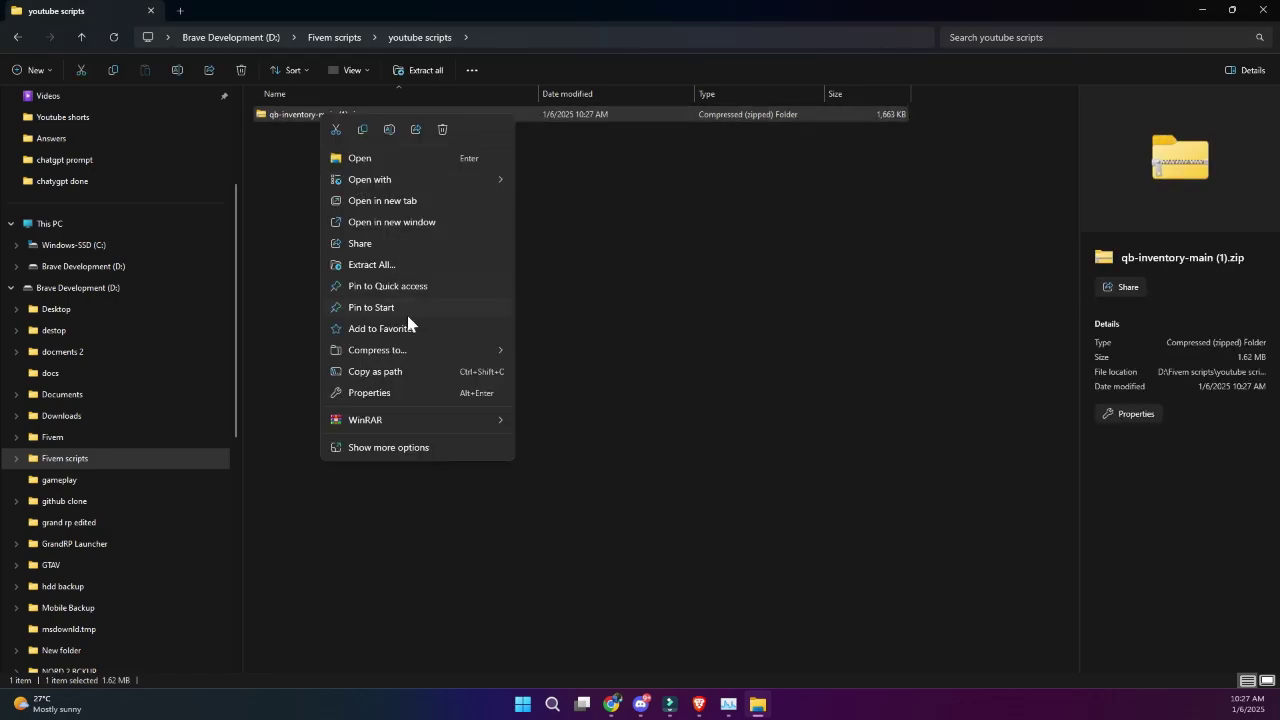
mouse_move(403, 420)
left_click(613, 484)
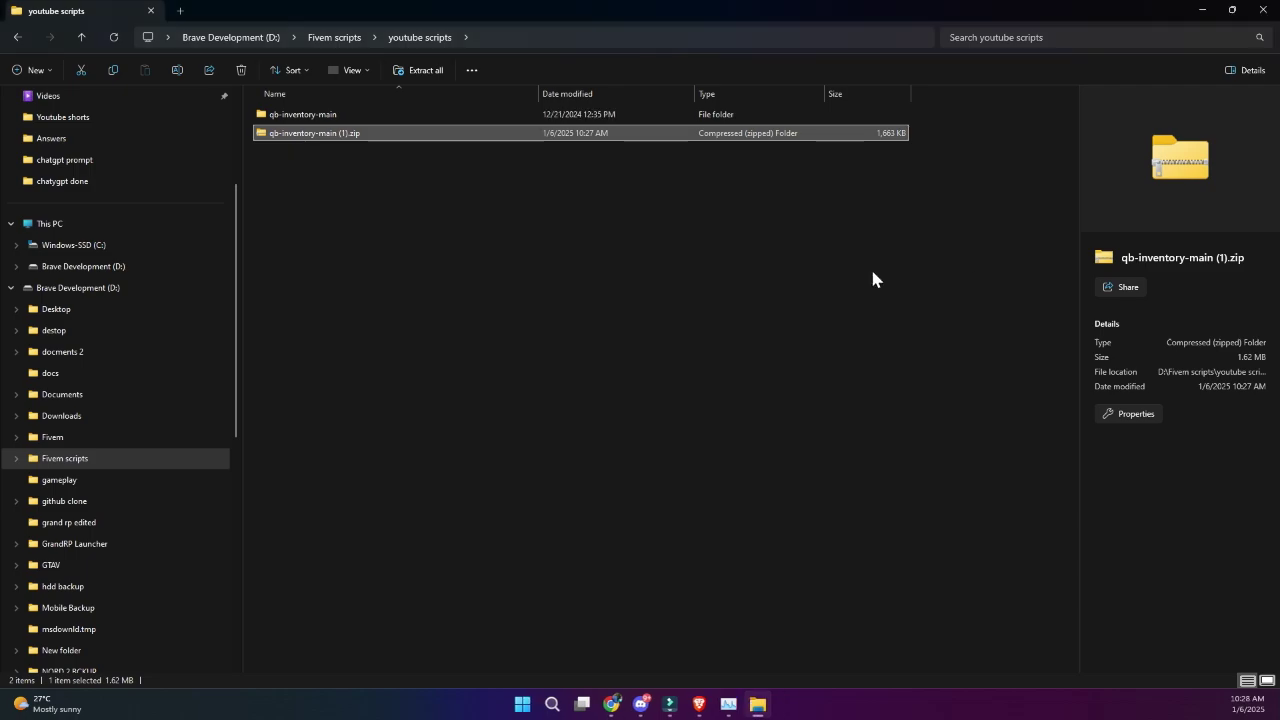
left_click(315, 116)
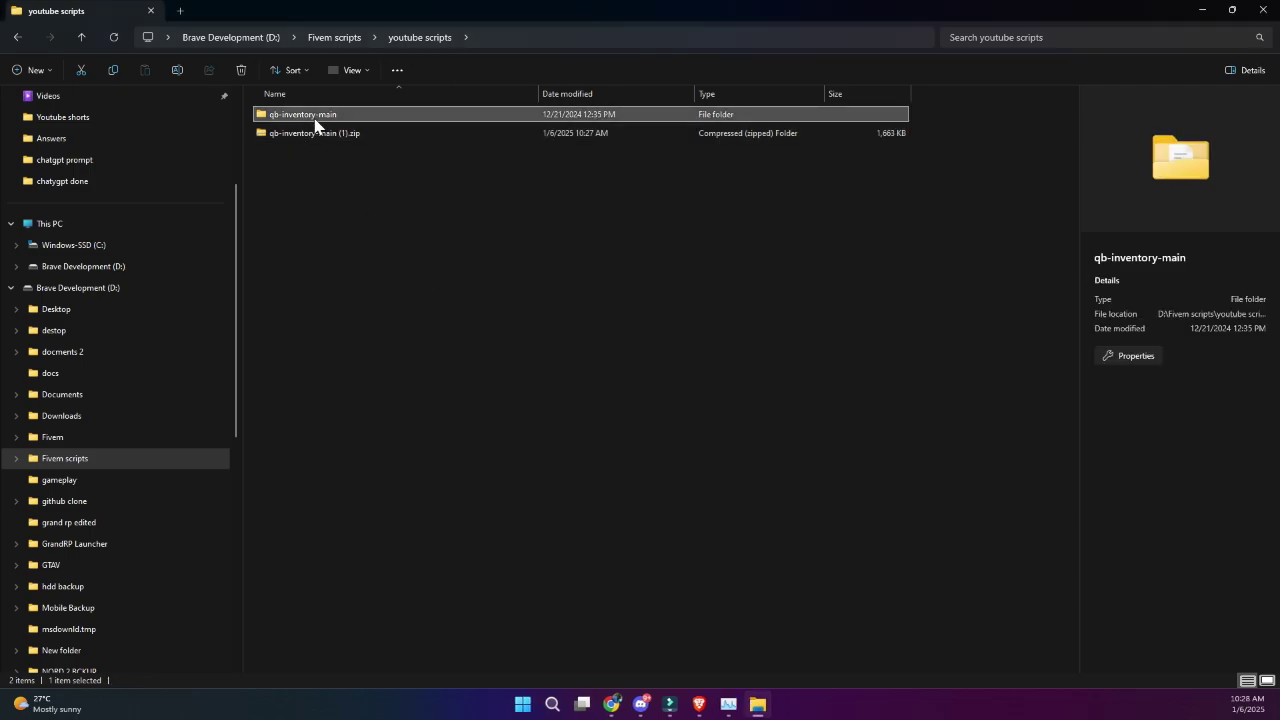
Paste qb-inventory-main into Fivem\New folder\QBCoreFramework_0FB8EA.base\resources\[qb]
left_click(100, 440)
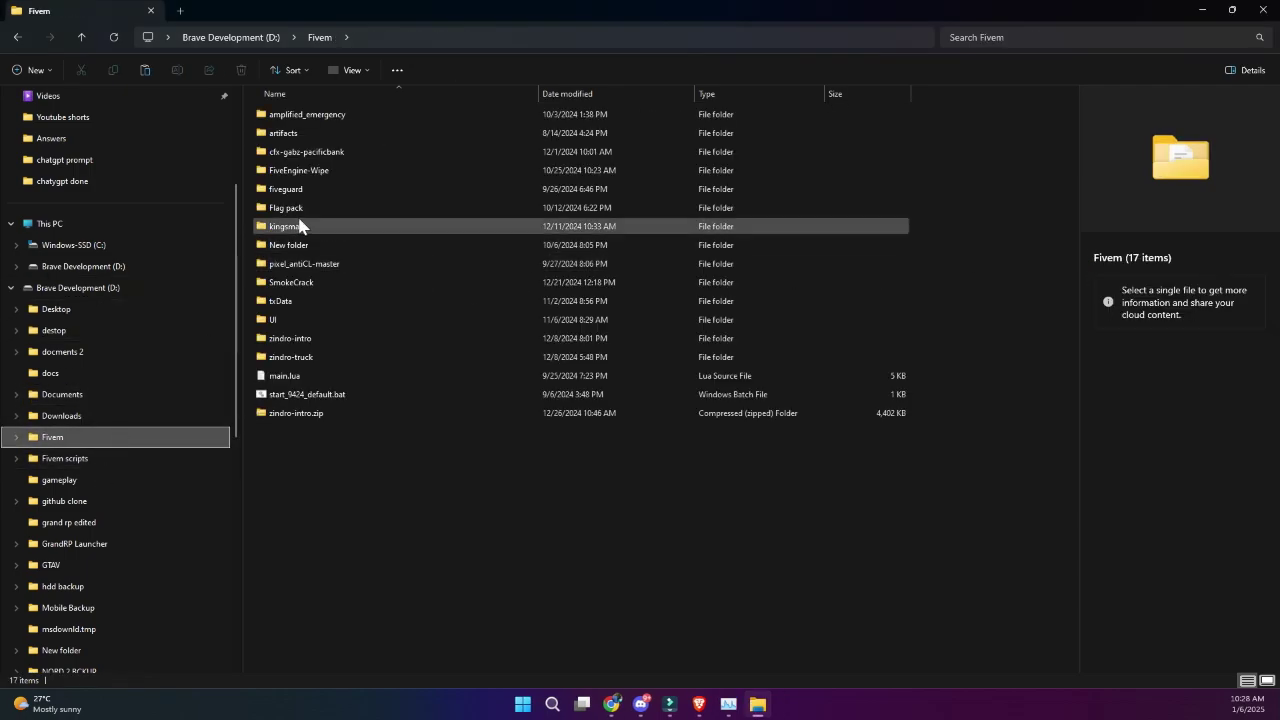
double_click(294, 248)
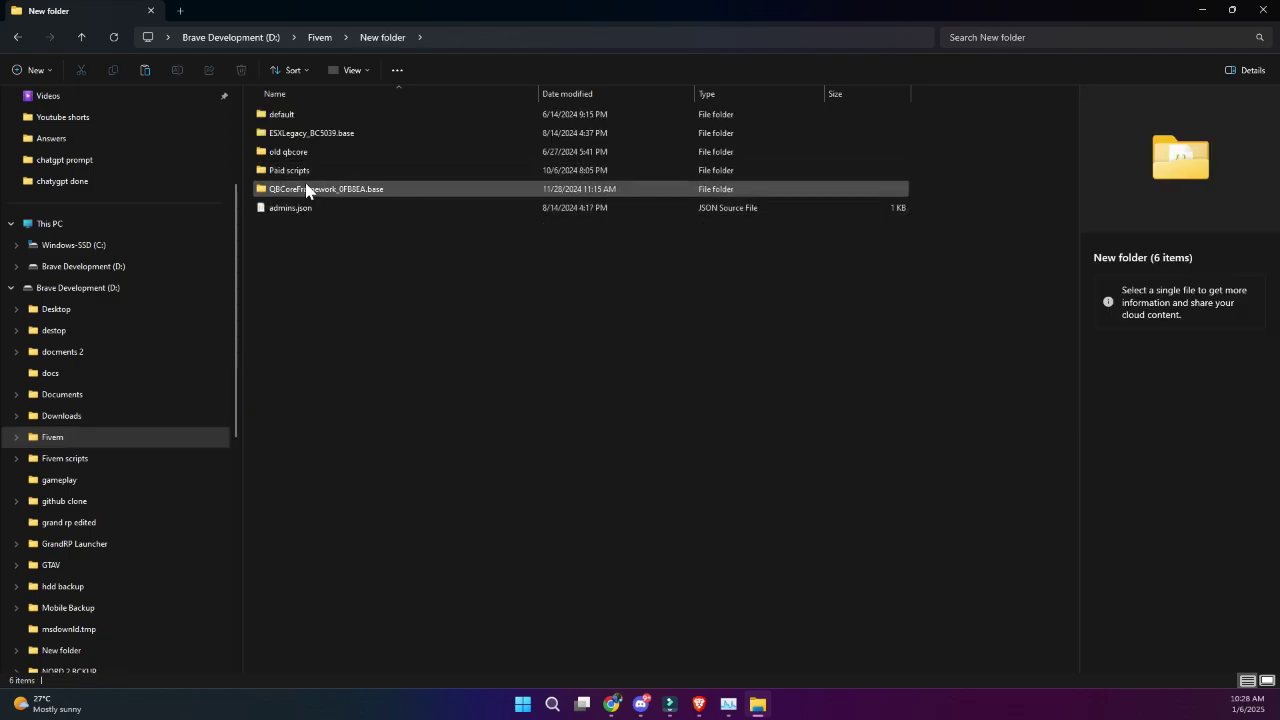
double_click(307, 189)
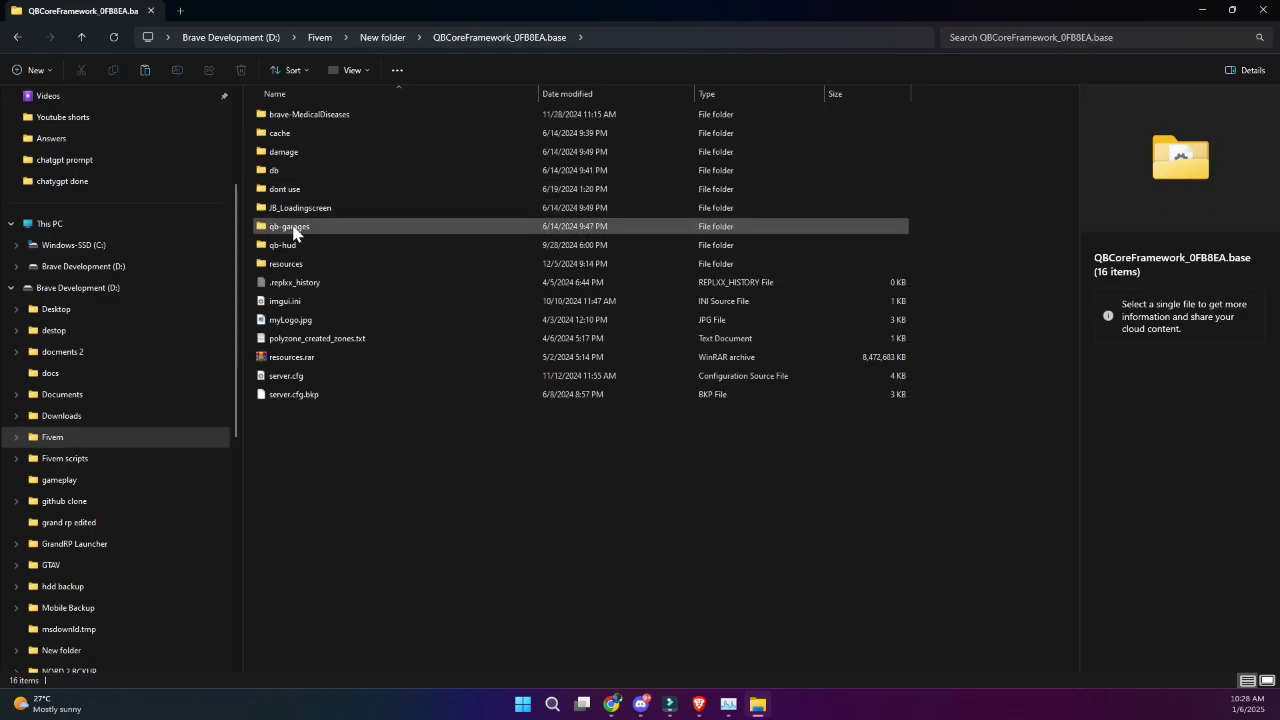
double_click(295, 263)
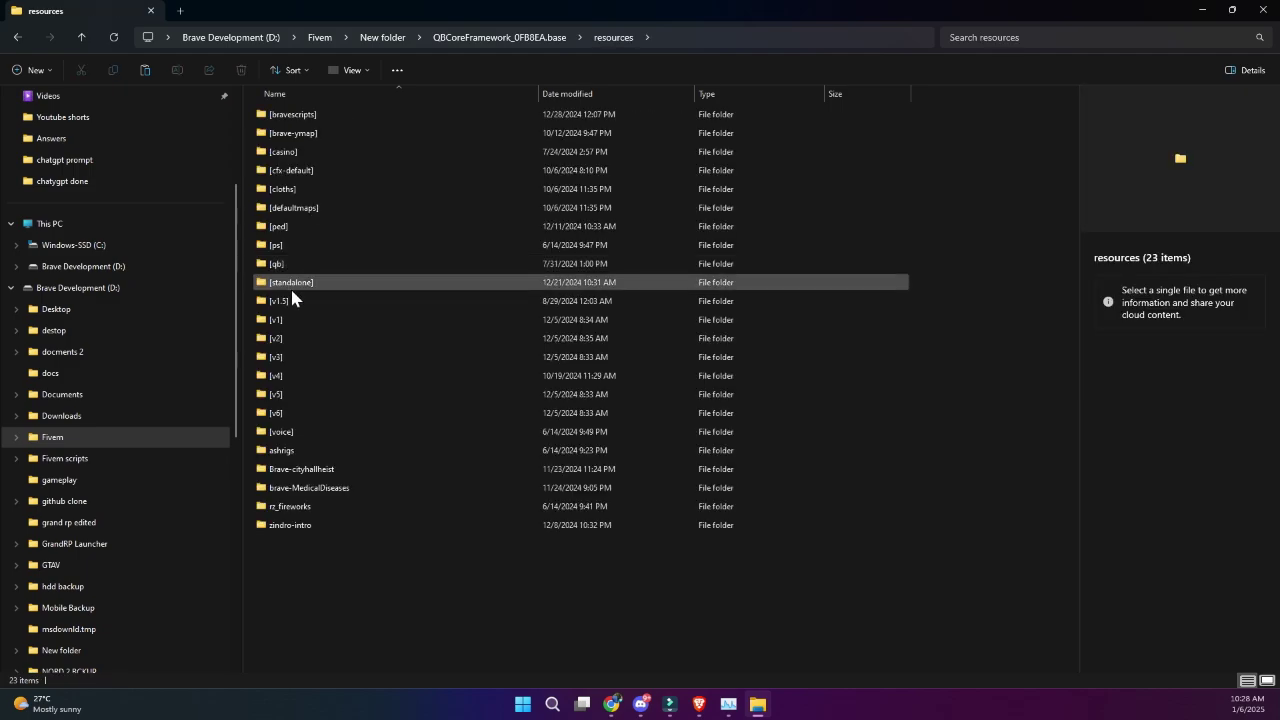
double_click(290, 263)
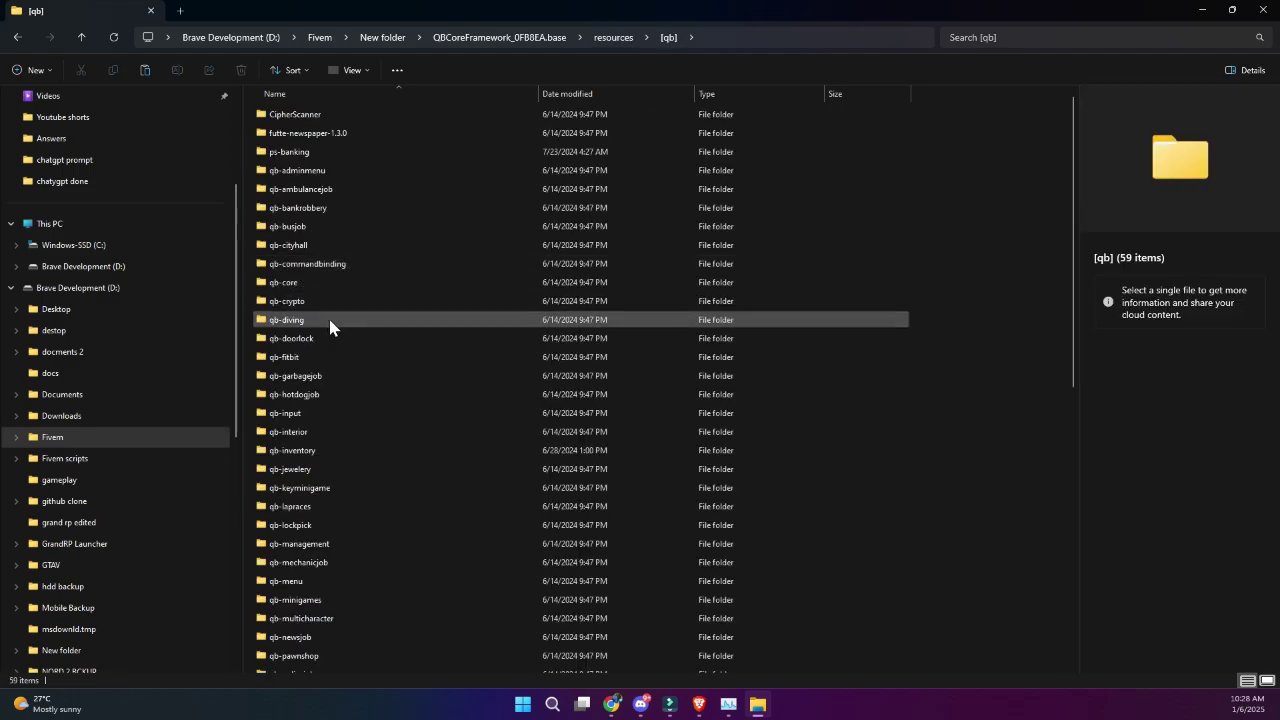
scroll(331, 340, "down", 6)
scroll(282, 338, "up", 2)
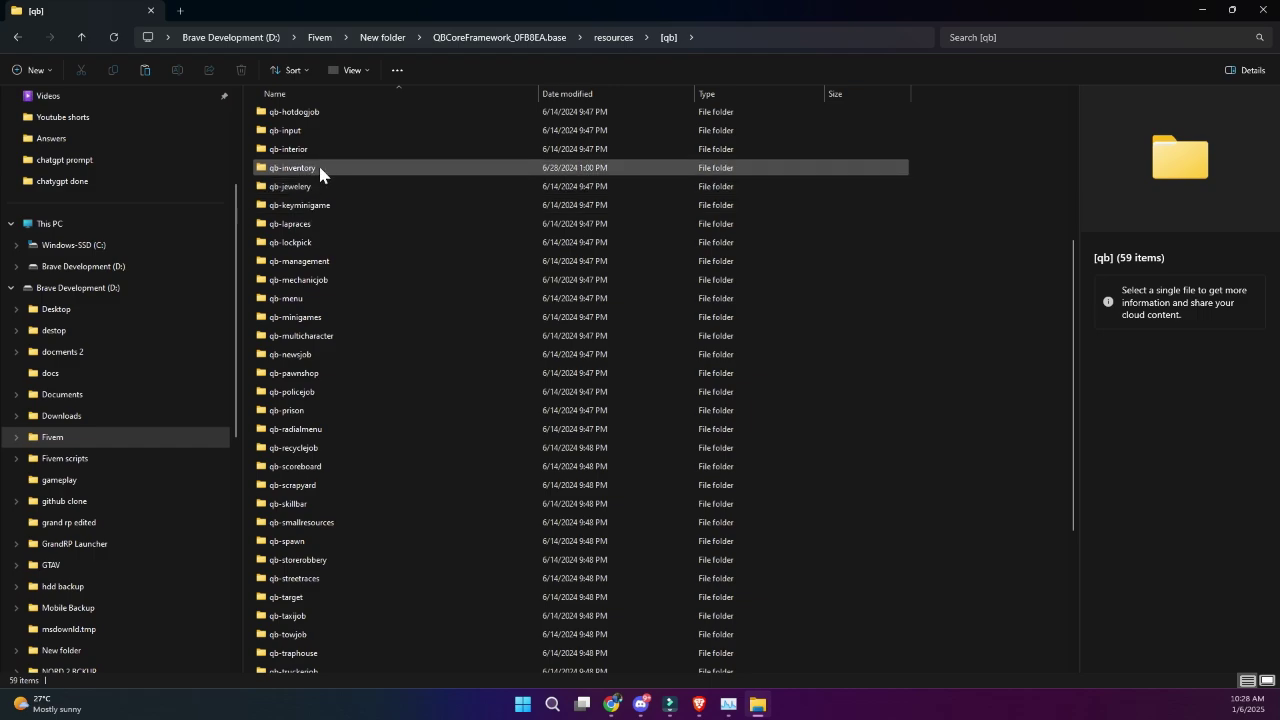
scroll(340, 330, "down", 5)
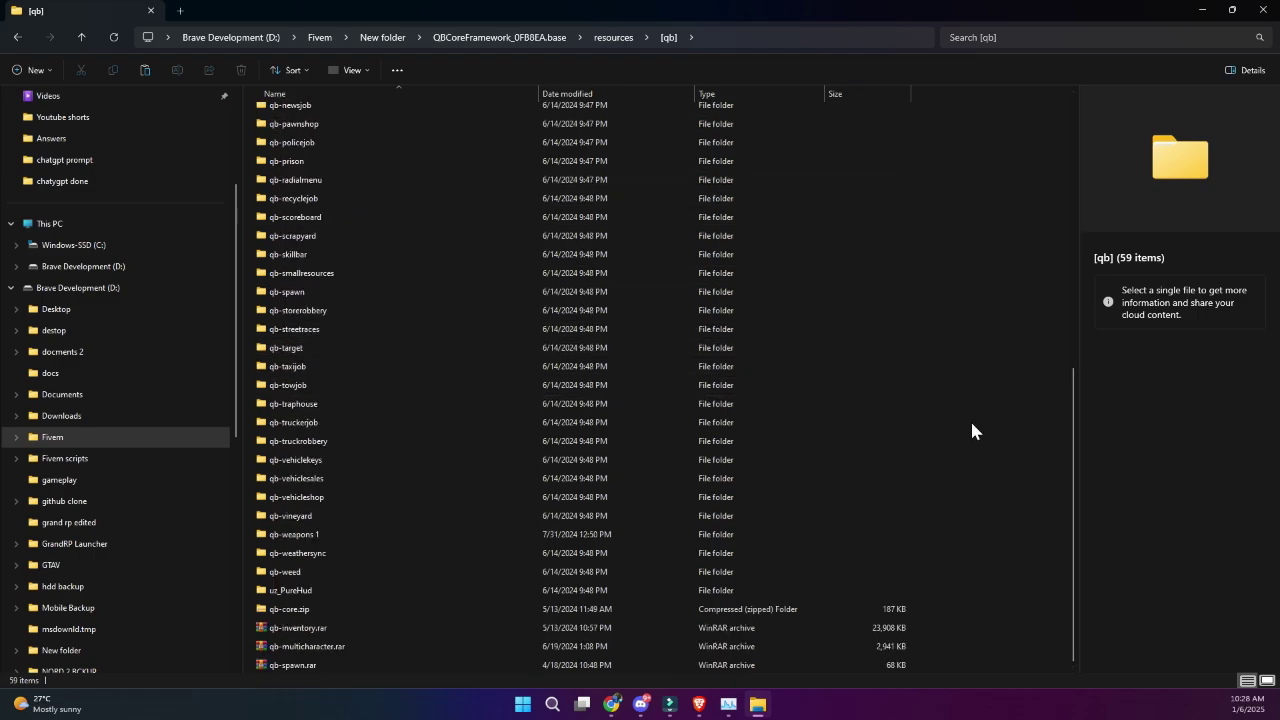
key("ctrl+v")
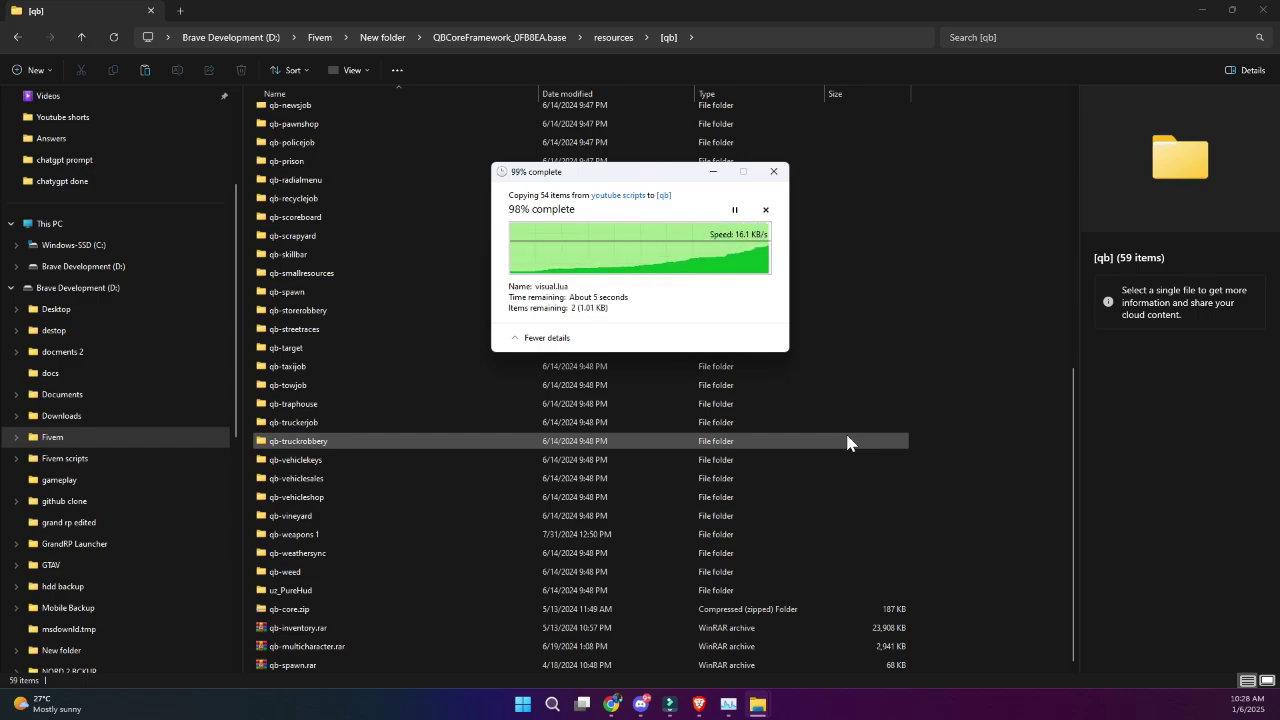
Select the images folder inside the old qb-inventory's html folder
scroll(300, 580, "up", 7)
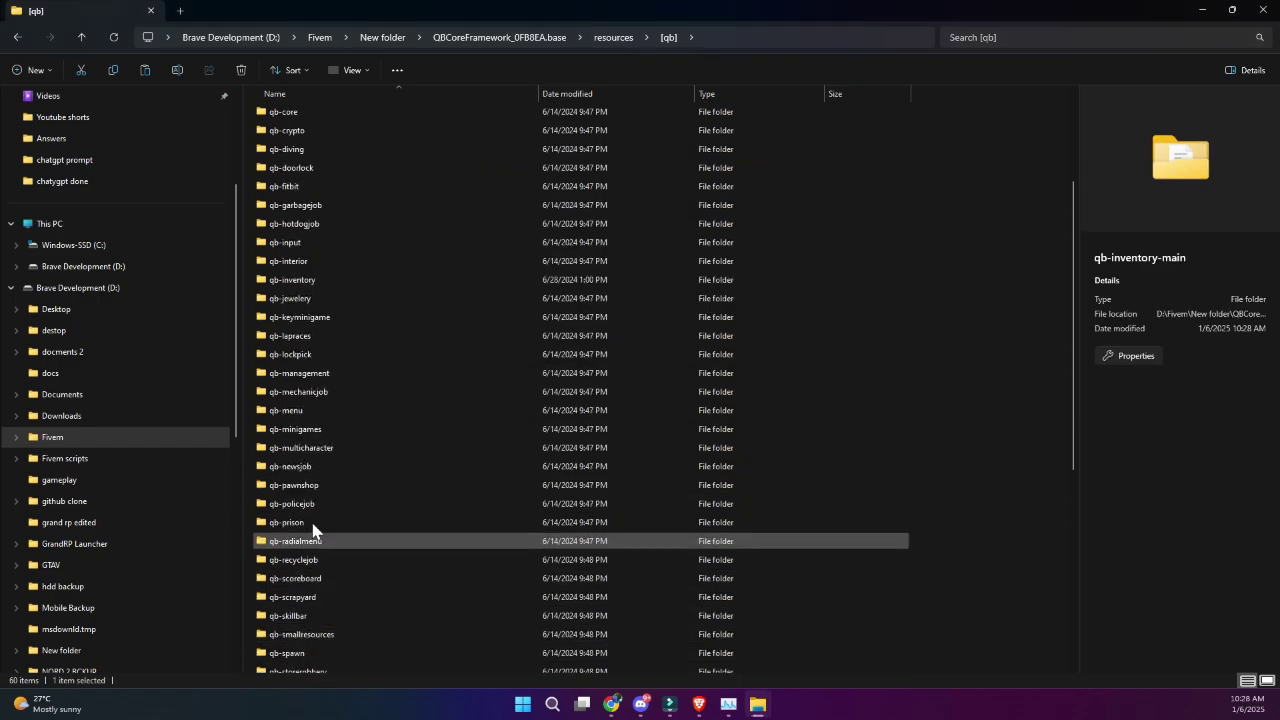
double_click(302, 281)
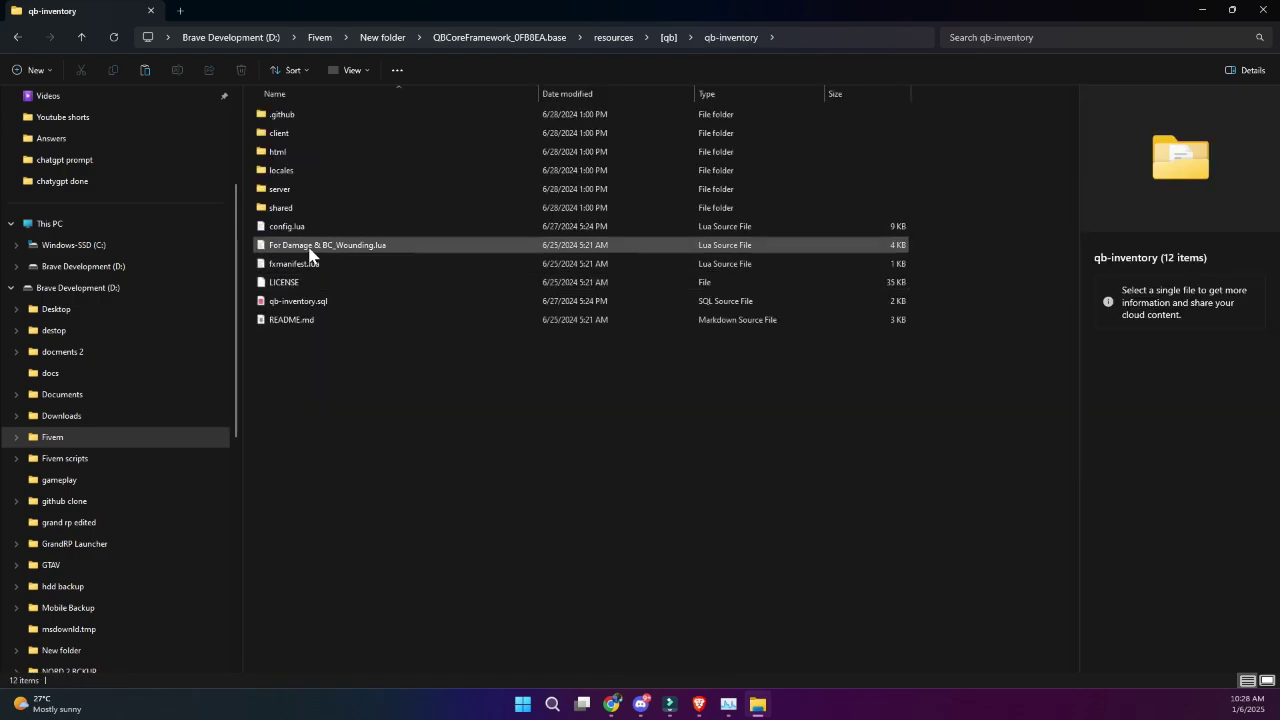
double_click(290, 155)
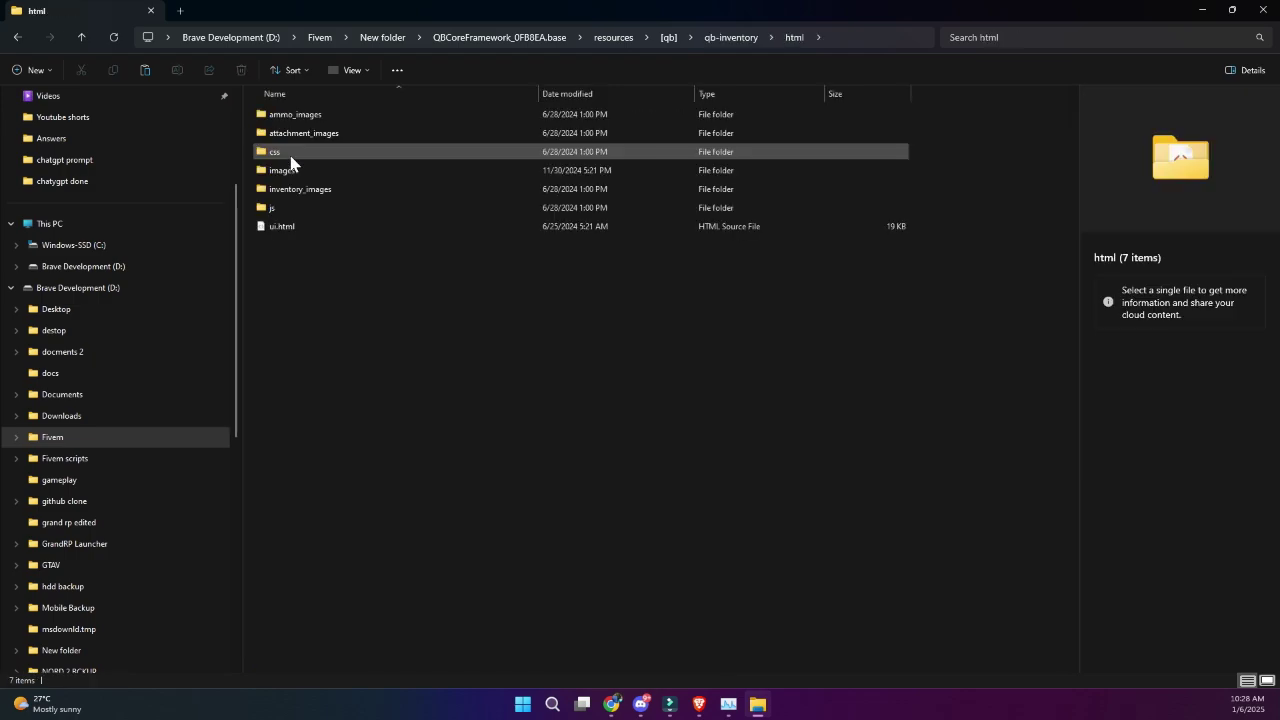
left_click(290, 171)
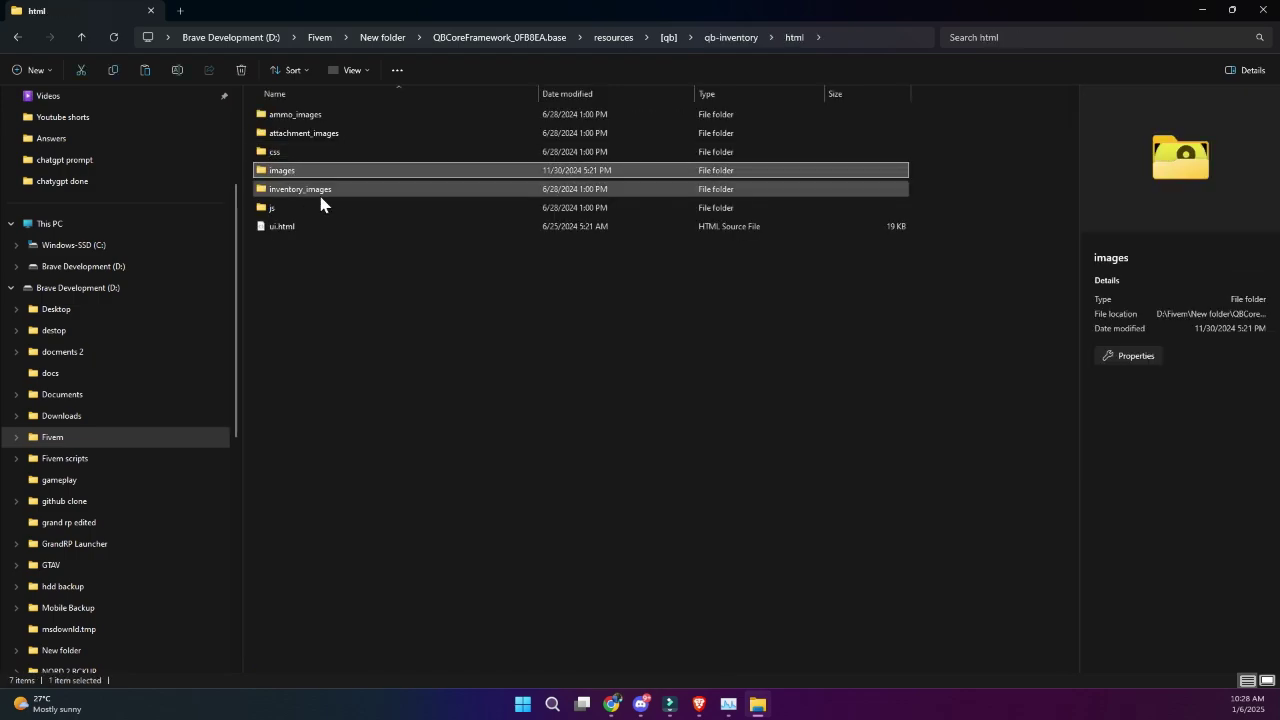
Paste the images folder into qb-inventory-main\html
left_click(17, 37)
left_click(17, 37)
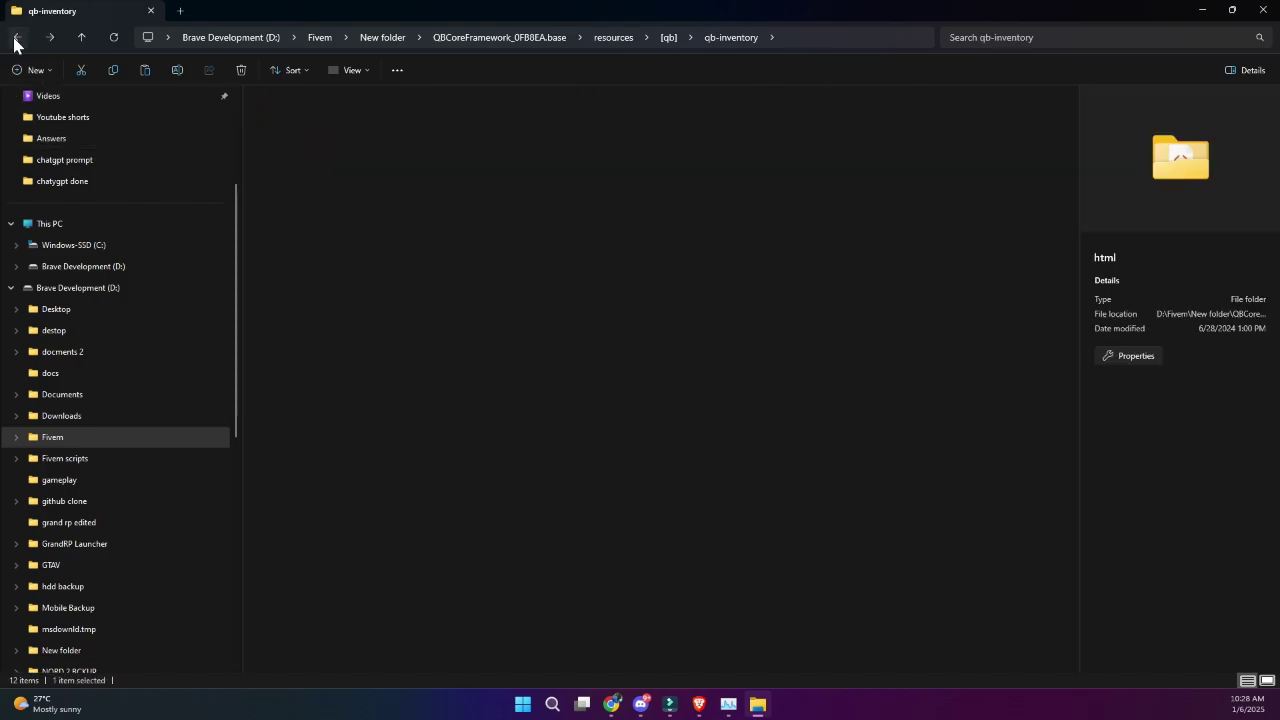
scroll(330, 560, "down", 3)
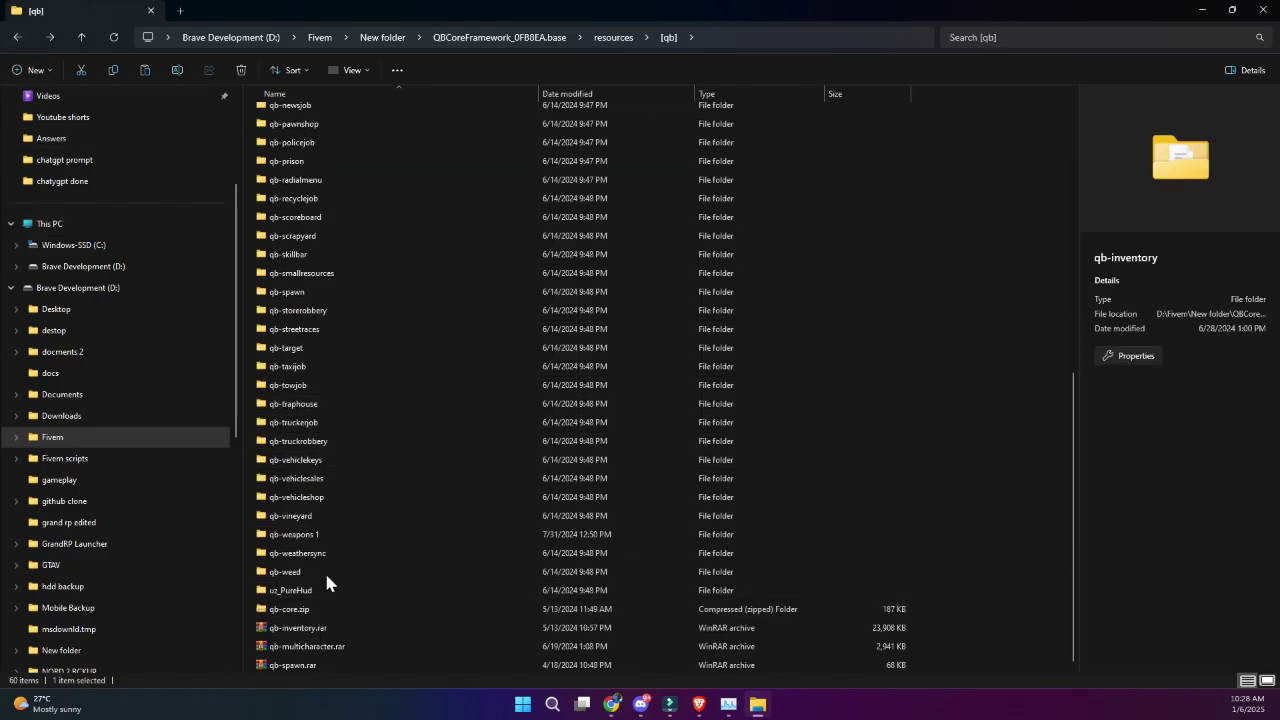
scroll(322, 546, "up", 10)
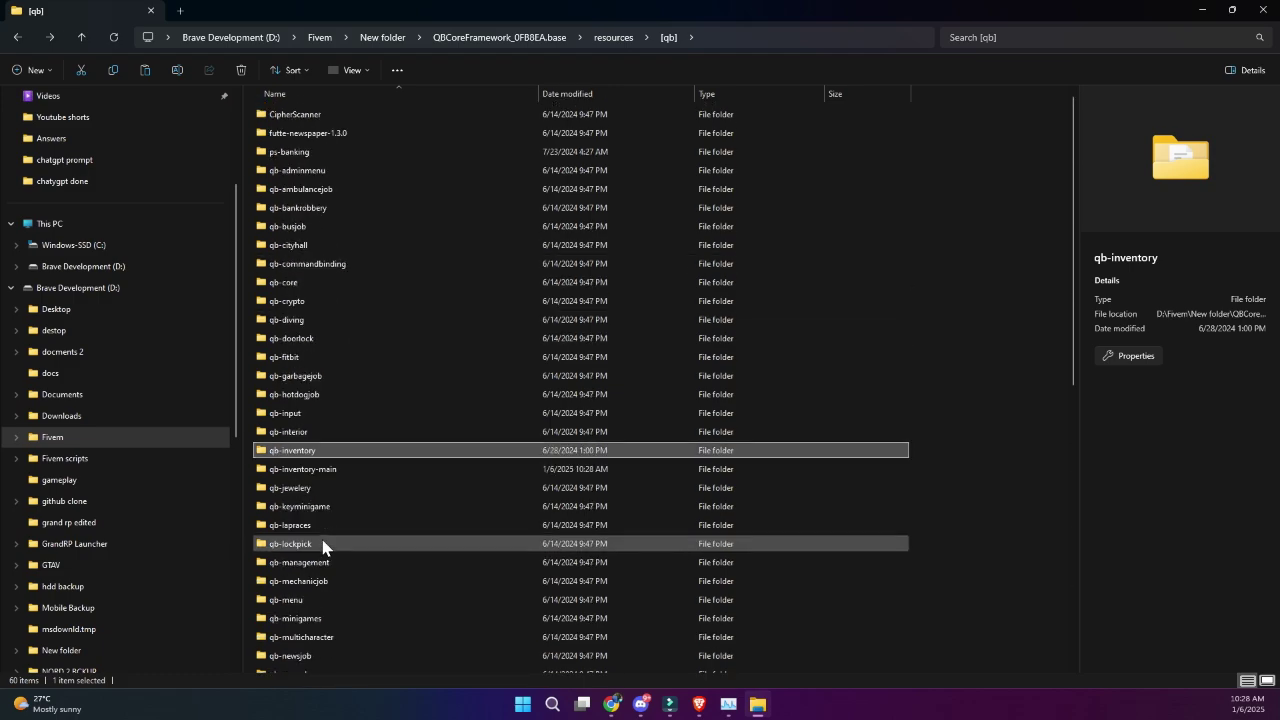
double_click(335, 466)
double_click(285, 133)
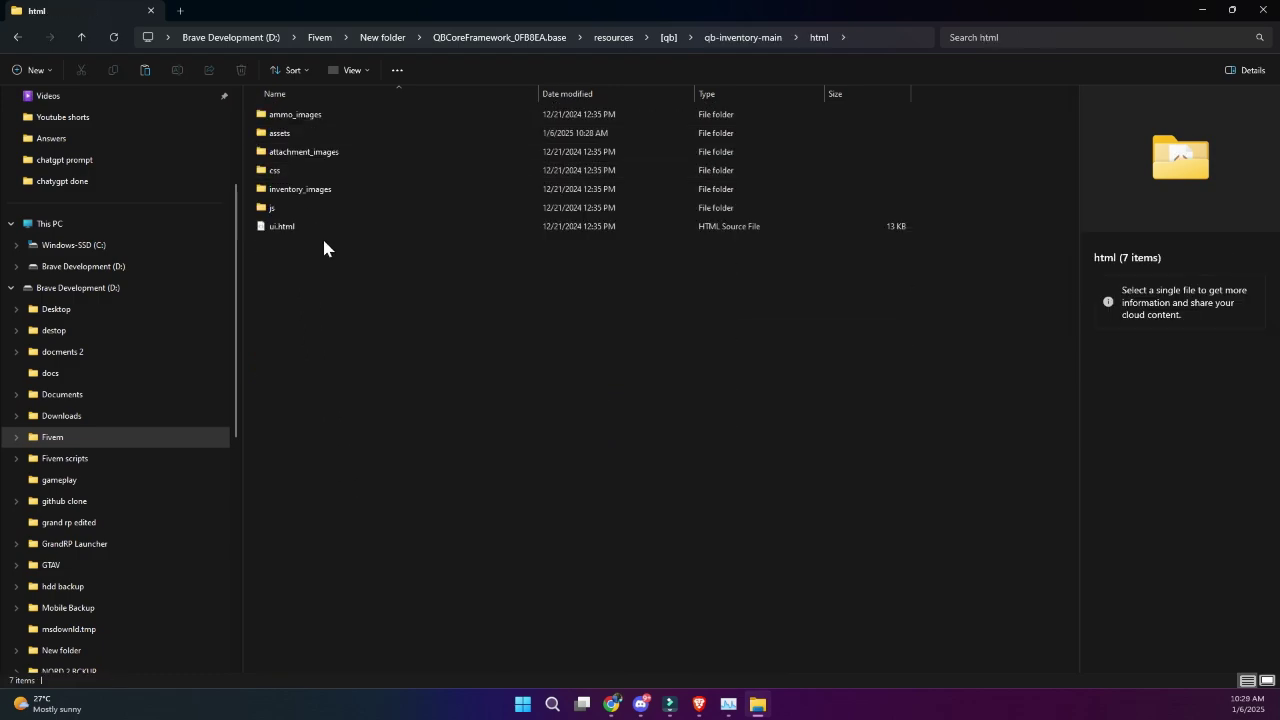
key("ctrl+v")
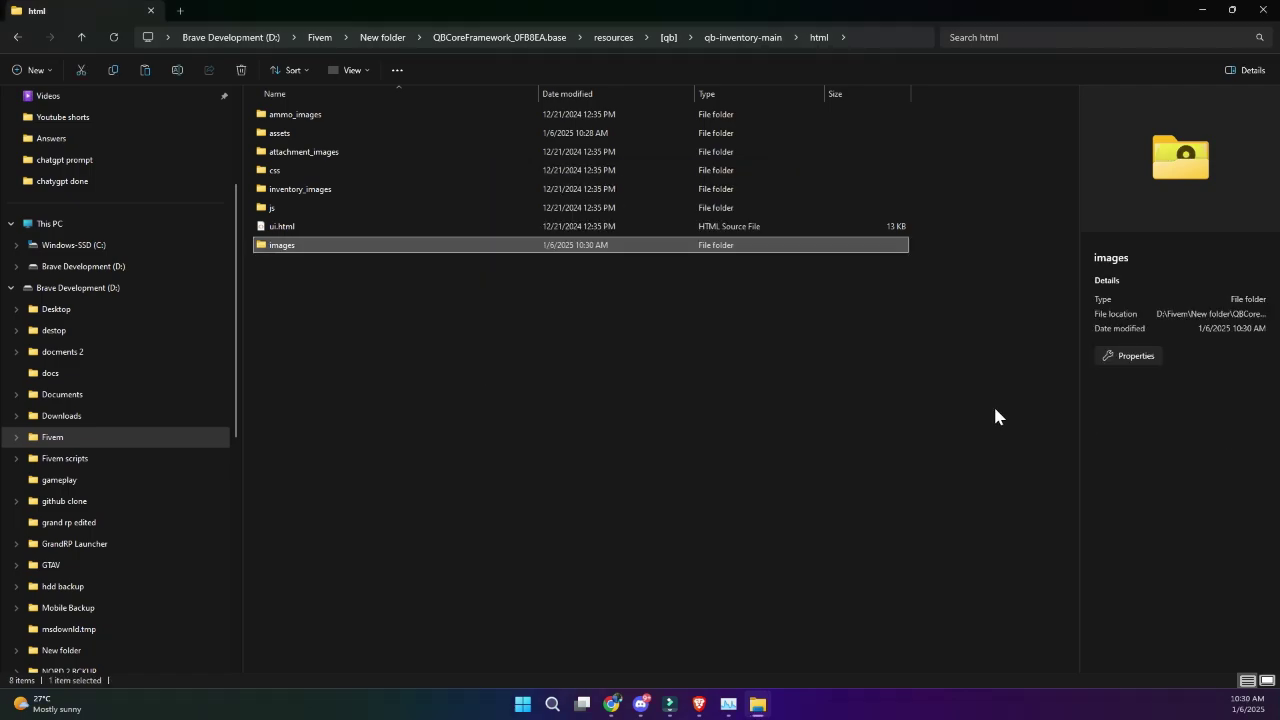
Delete the old qb-inventory folder from [qb]
left_click(17, 38)
left_click(17, 38)
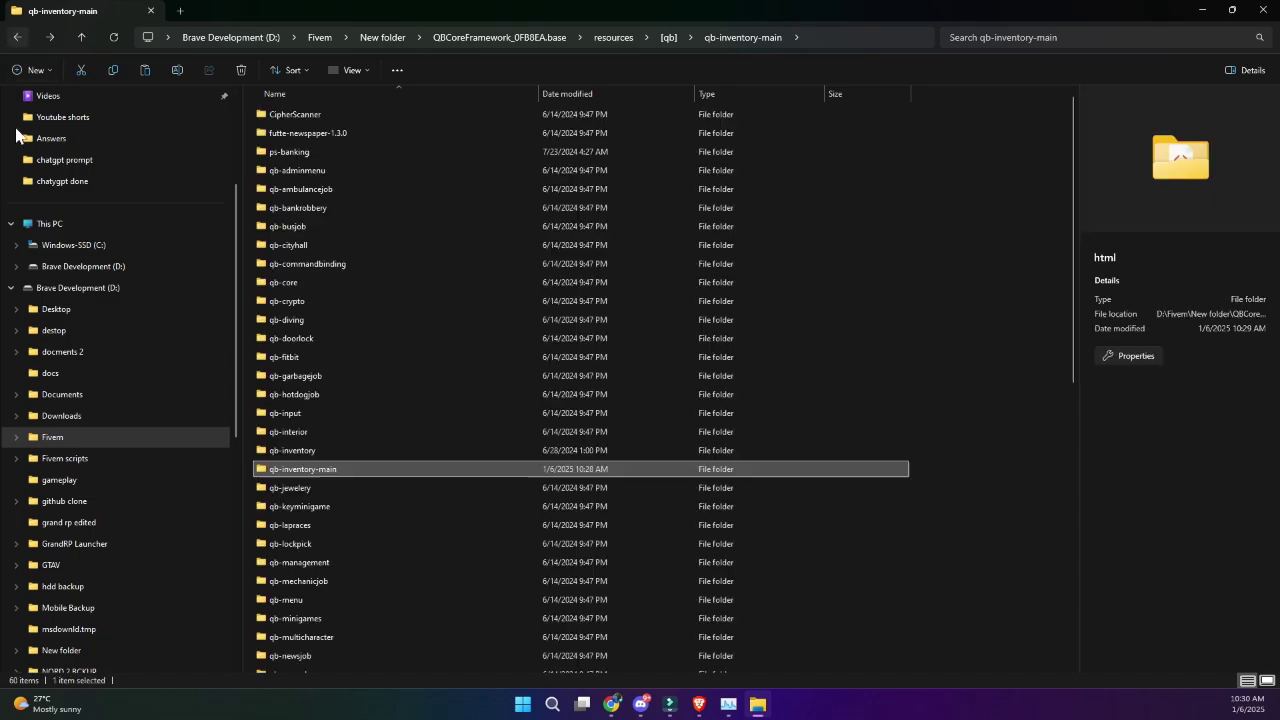
left_click(313, 453)
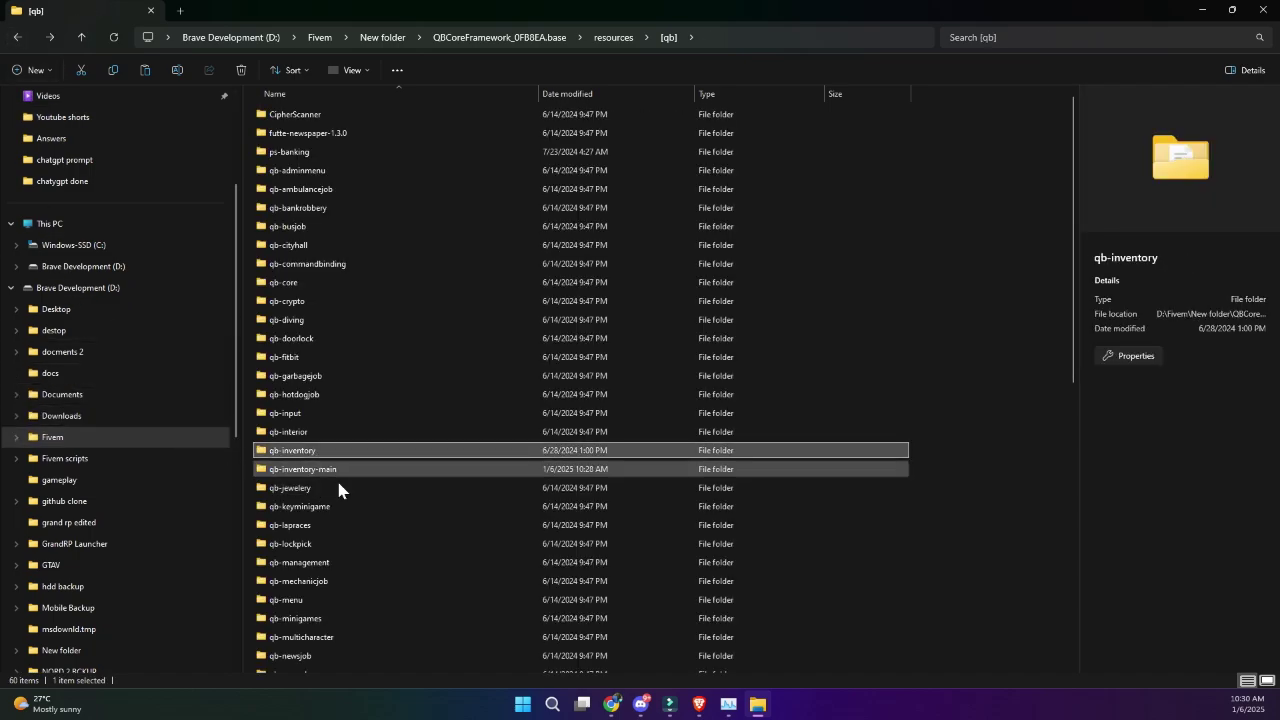
key("Delete")
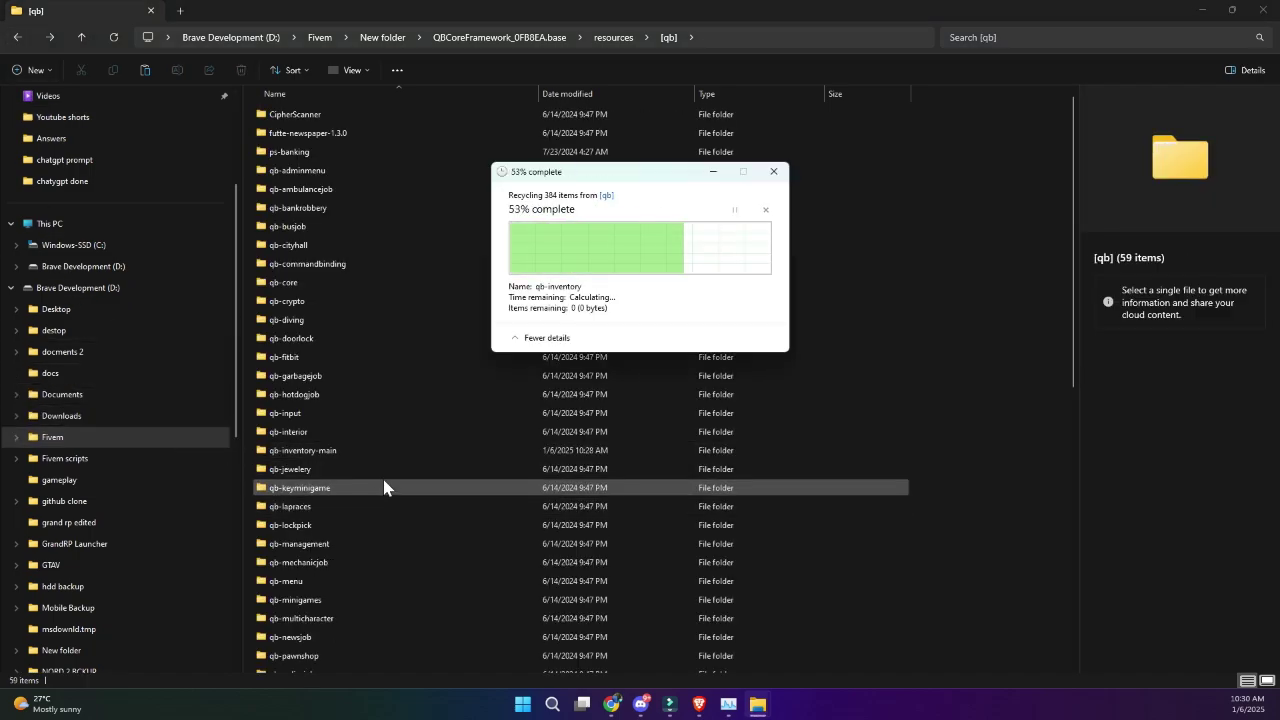
Rename qb-inventory-main to qb-inventory
right_click(360, 453)
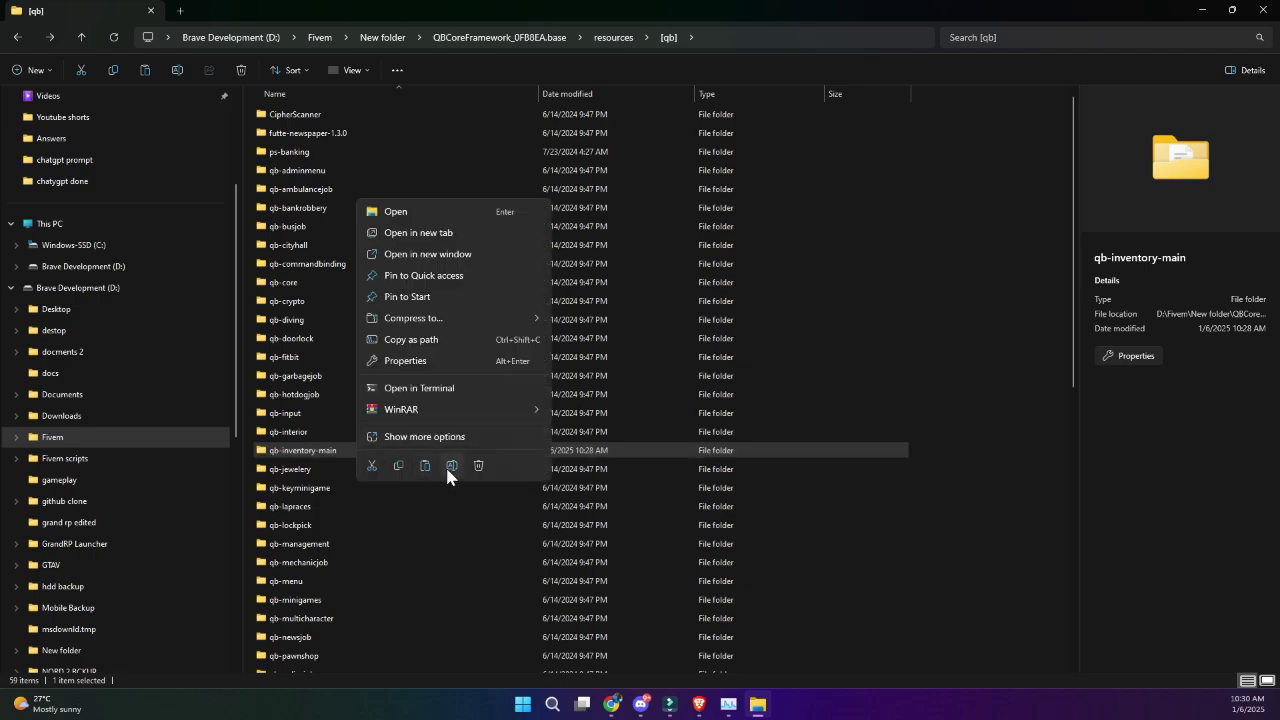
left_click(450, 466)
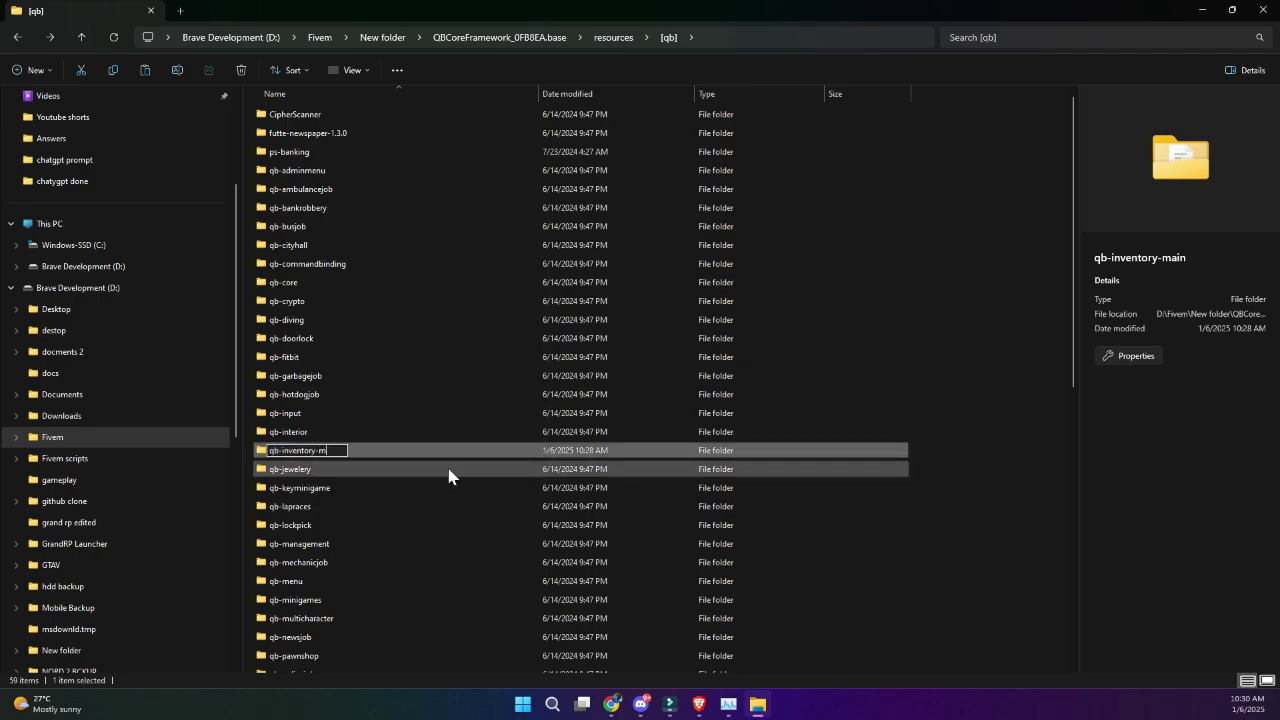
key("Return")
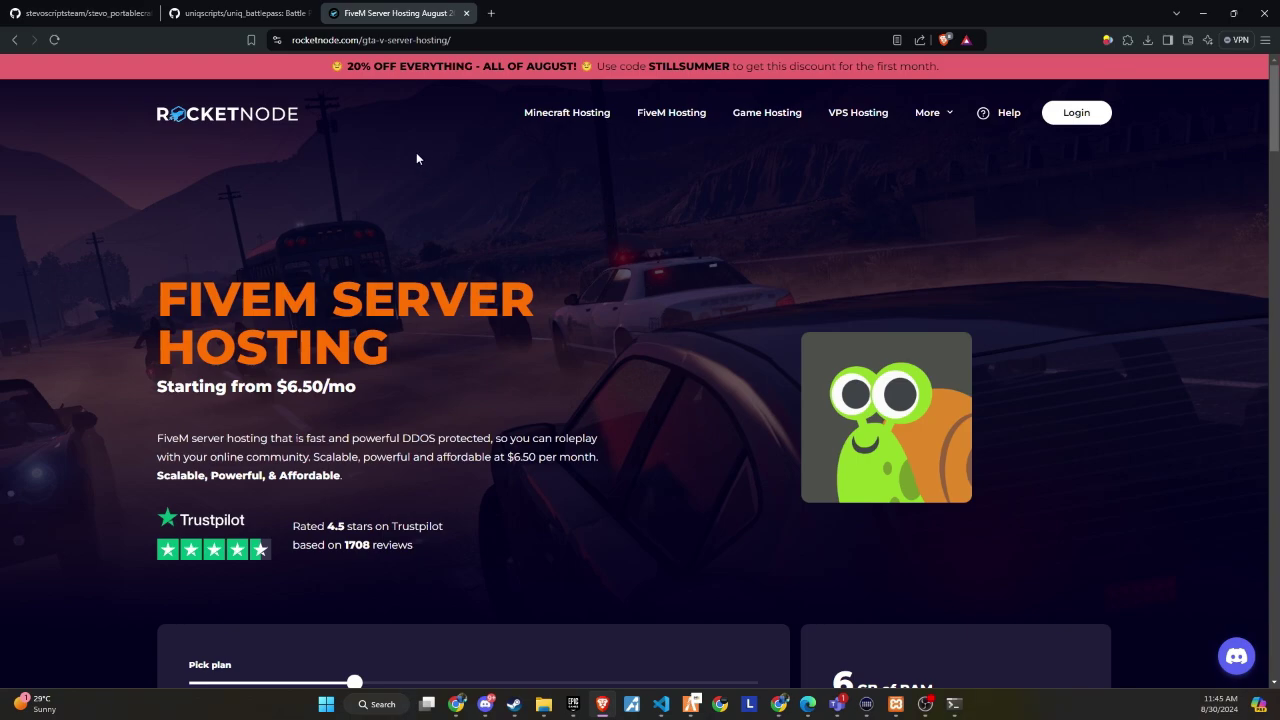
Scroll through RocketNode's FiveM hosting page to the GTA: FXServer plans, $6.50 Starter to $49.50 Enterprise
scroll(275, 205, "down", 3)
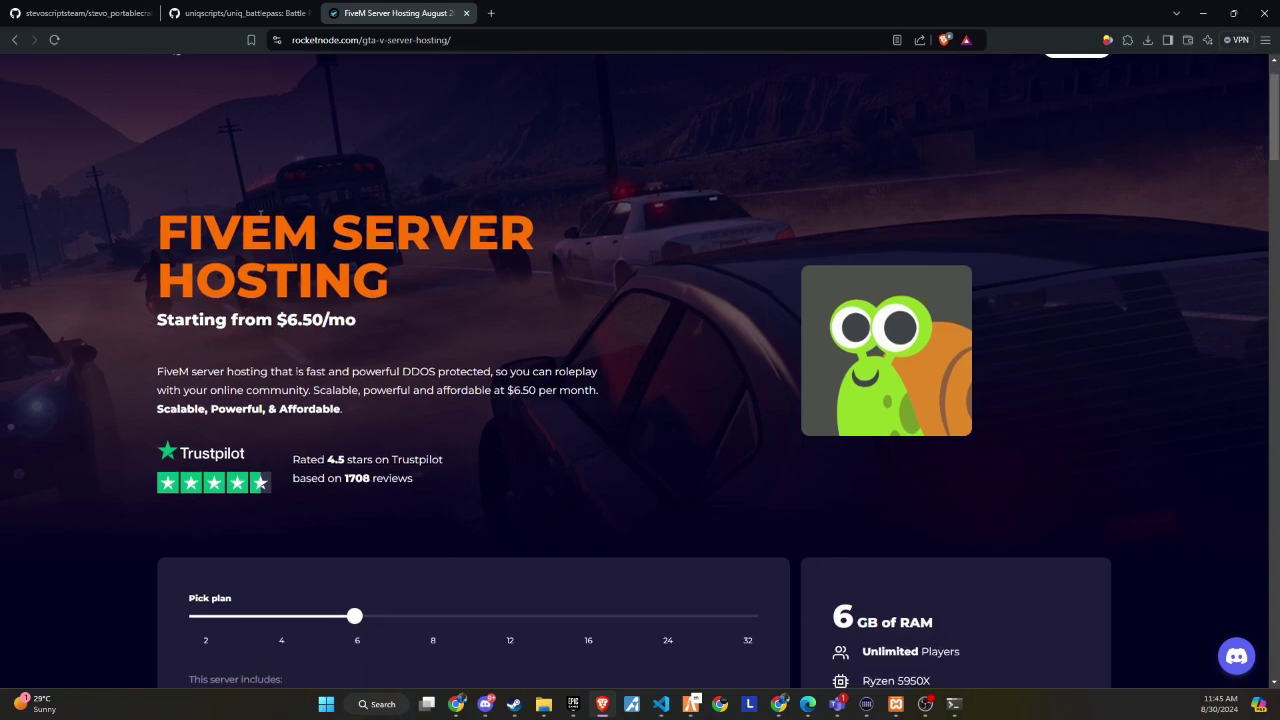
scroll(258, 220, "down", 3)
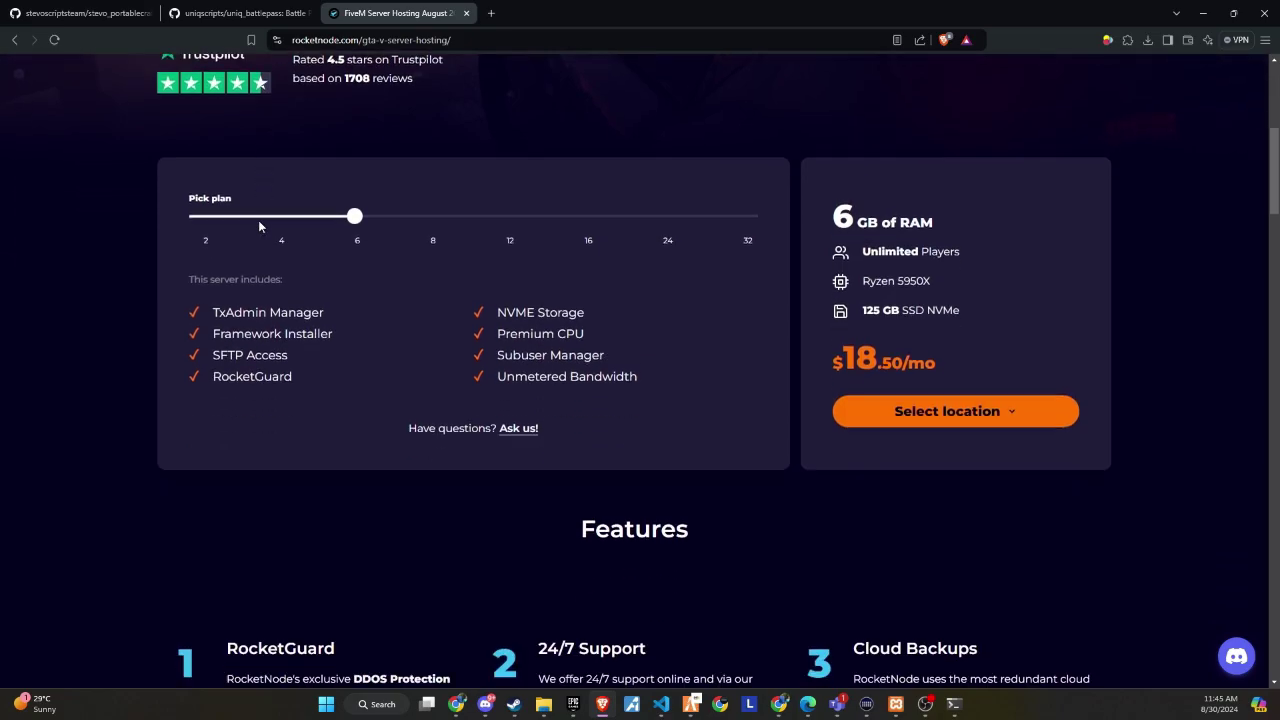
scroll(259, 222, "down", 5)
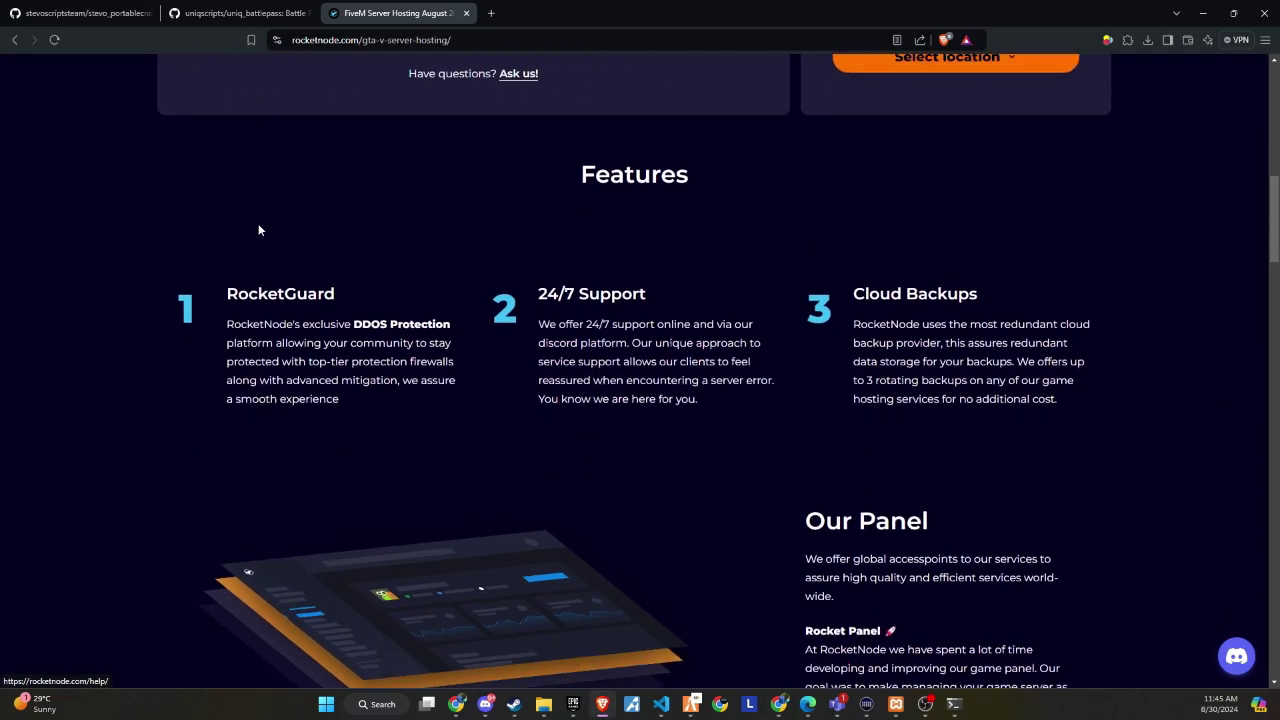
scroll(256, 235, "down", 4)
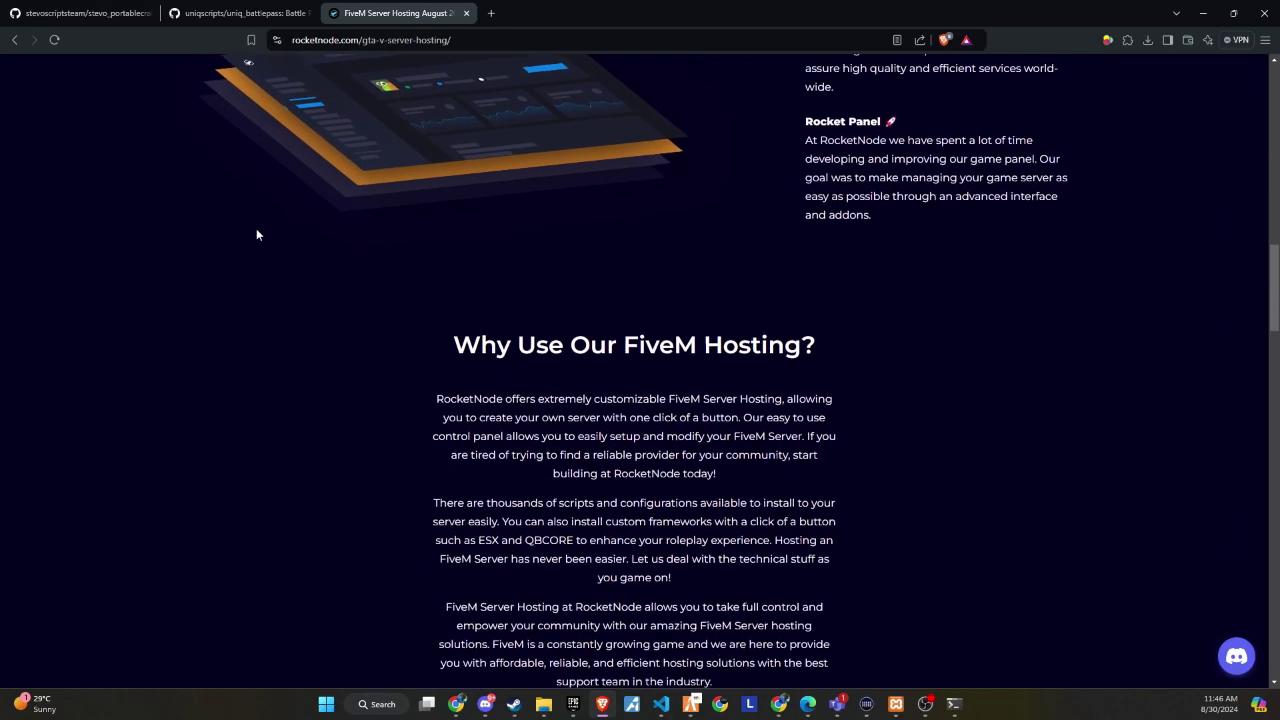
scroll(255, 238, "down", 7)
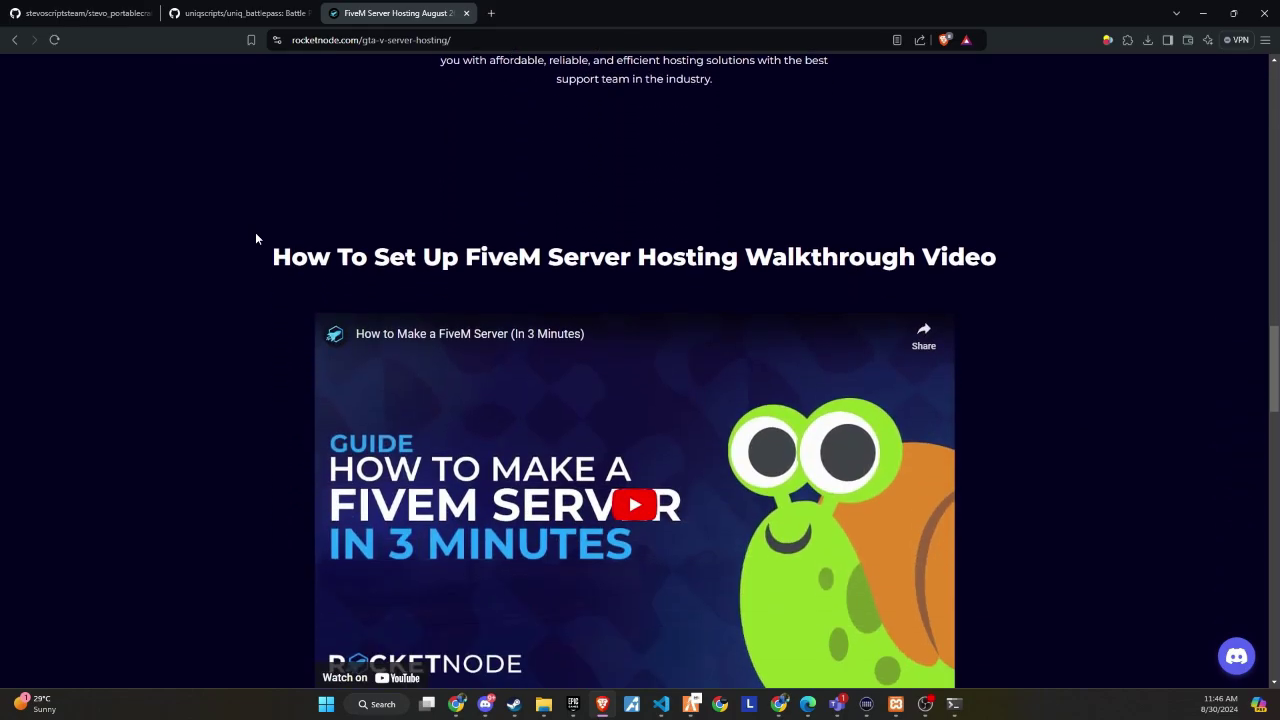
scroll(255, 238, "down", 6)
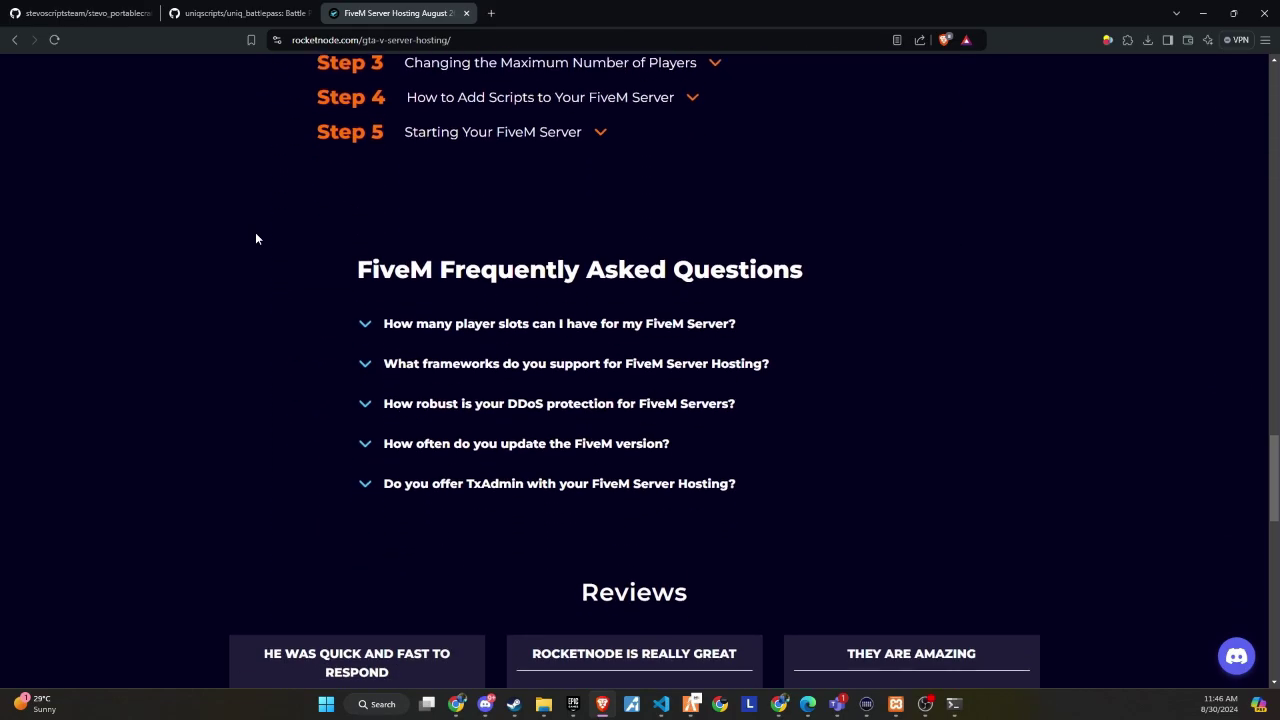
scroll(256, 238, "up", 17)
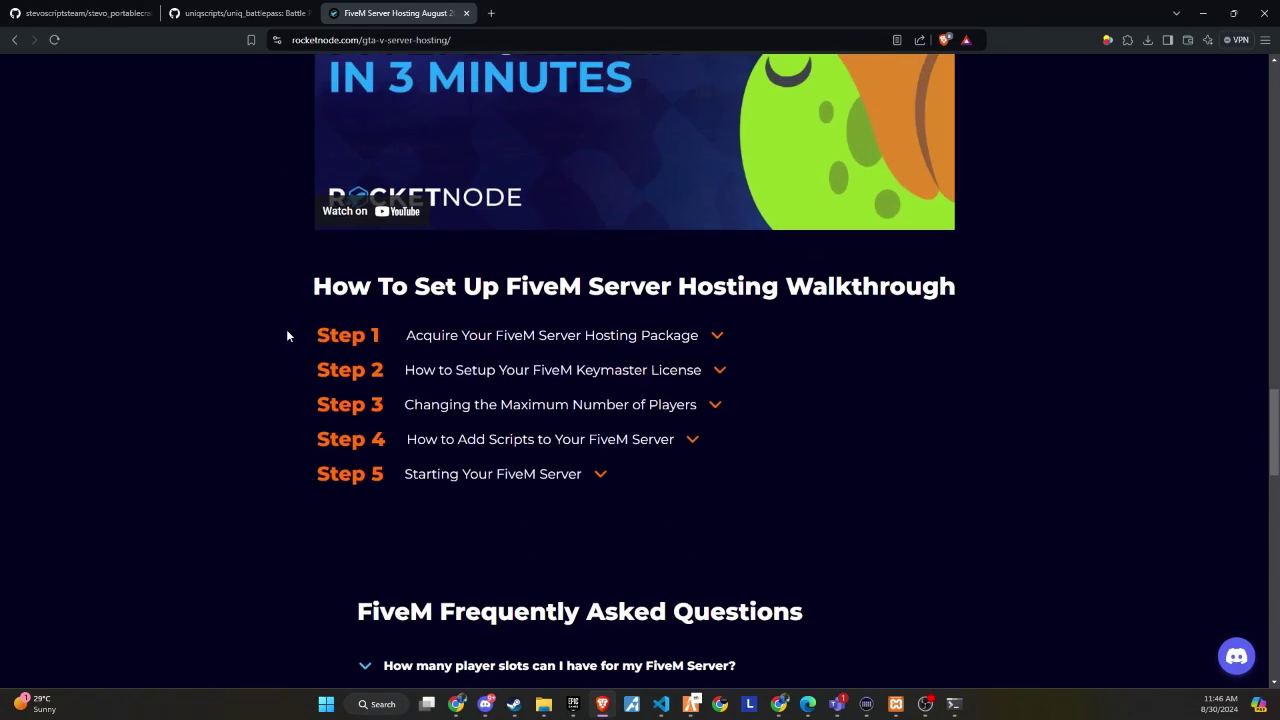
scroll(285, 368, "up", 9)
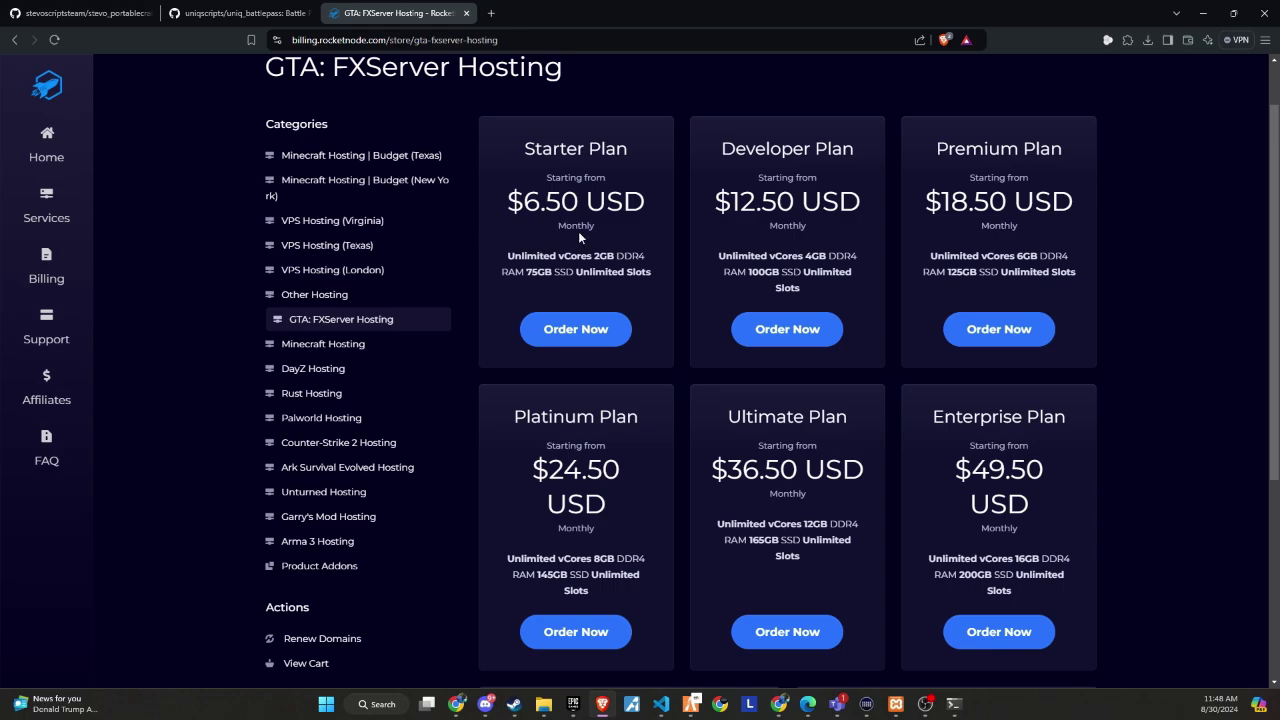
Validate promo code BRAVE25 on the God Plan, cutting $98.50 to $73.87 due today
scroll(589, 250, "down", 3)
scroll(589, 250, "up", 2)
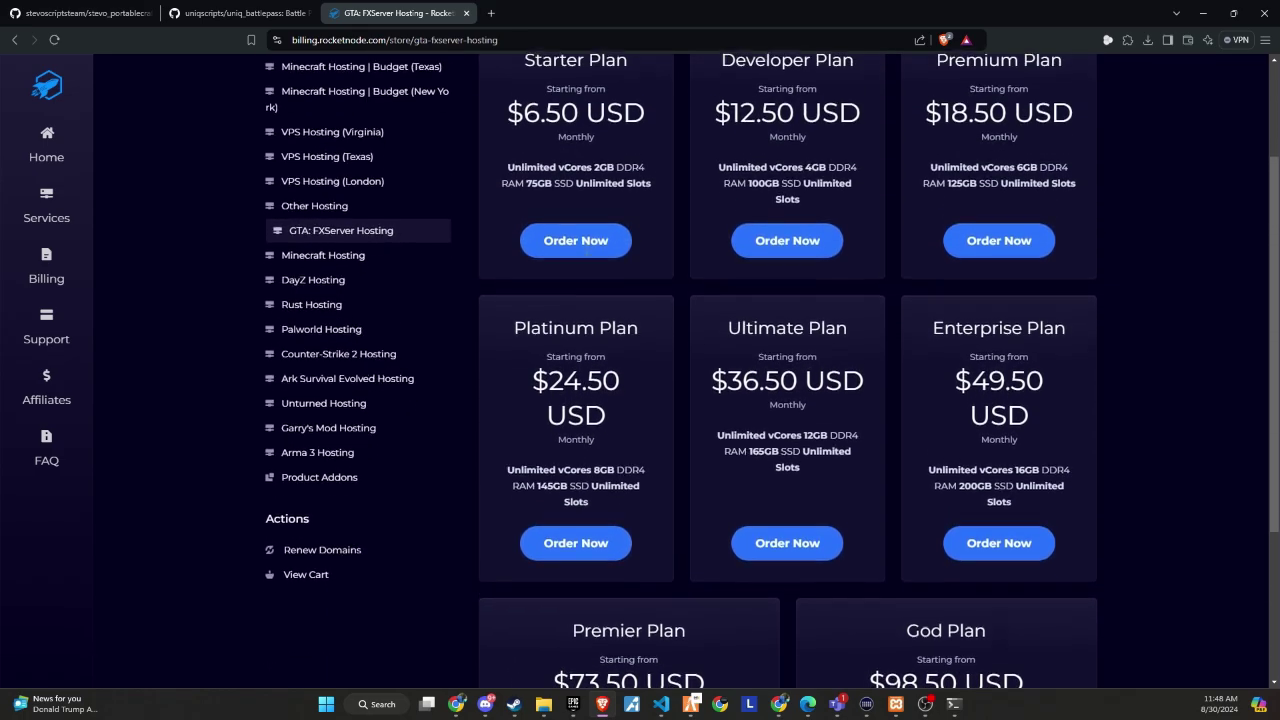
scroll(583, 253, "down", 3)
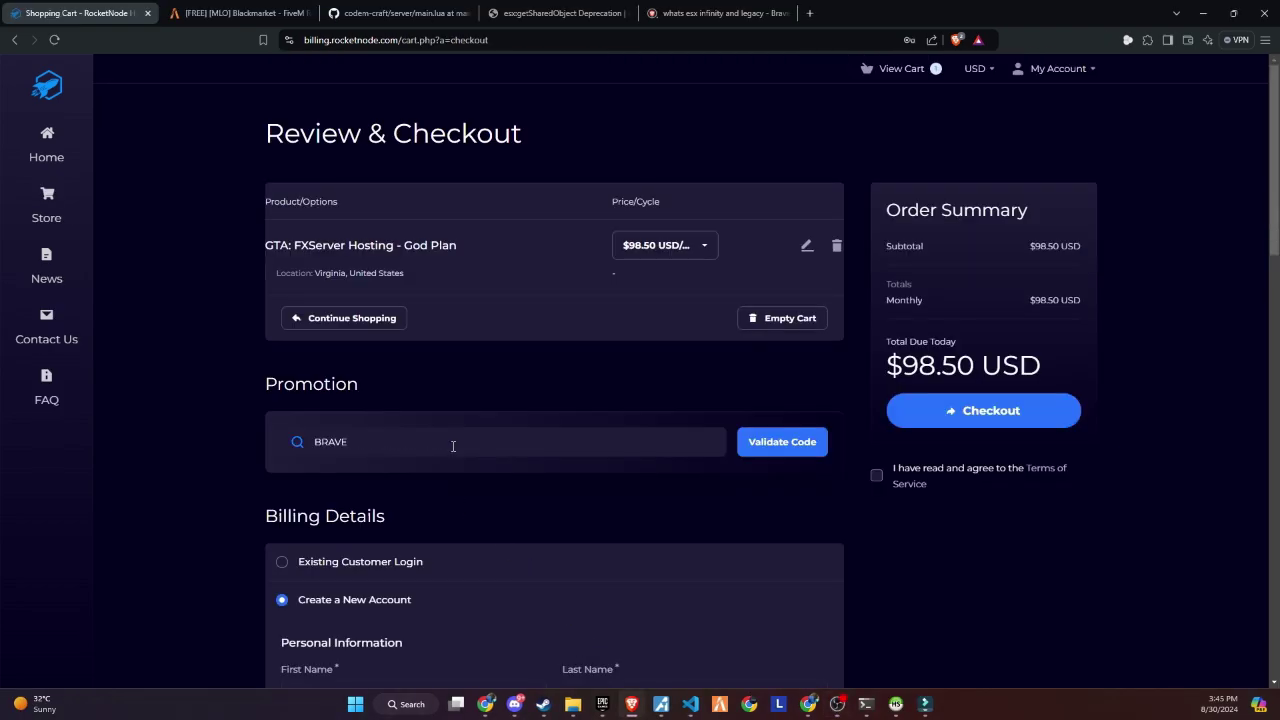
left_click(775, 443)
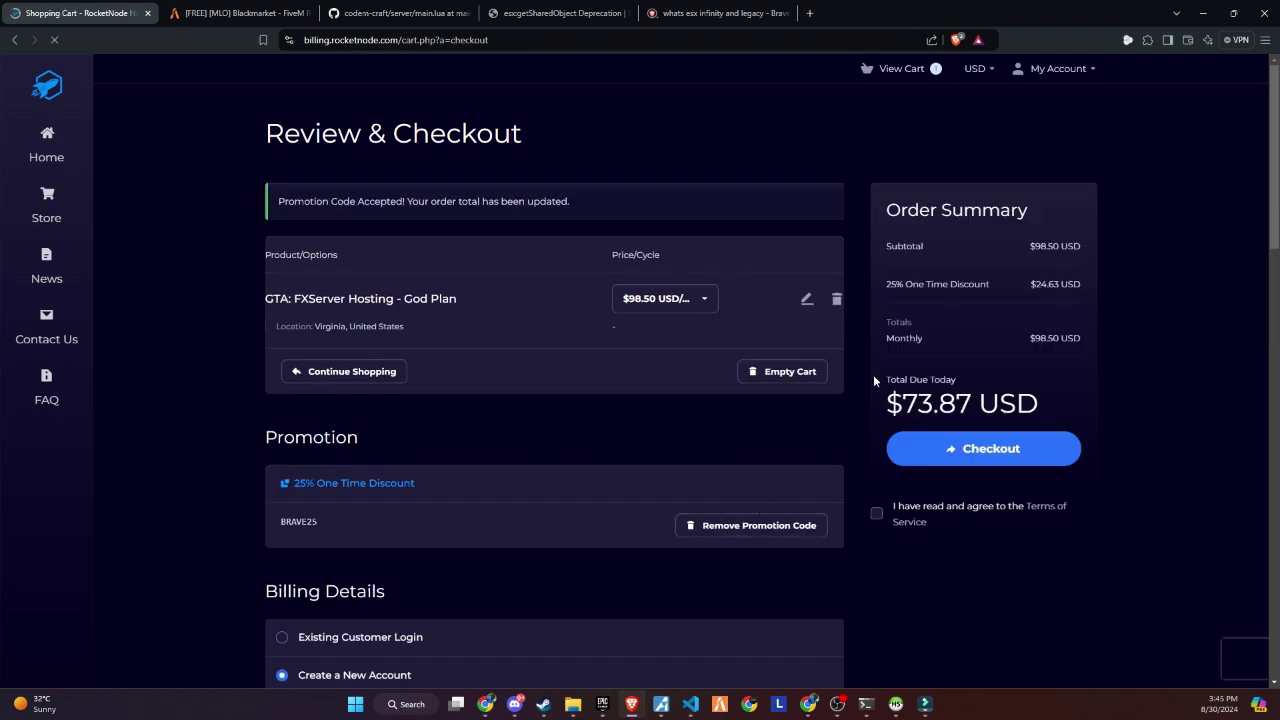
left_click_drag(940, 285, 1071, 284)
left_click(1008, 317)
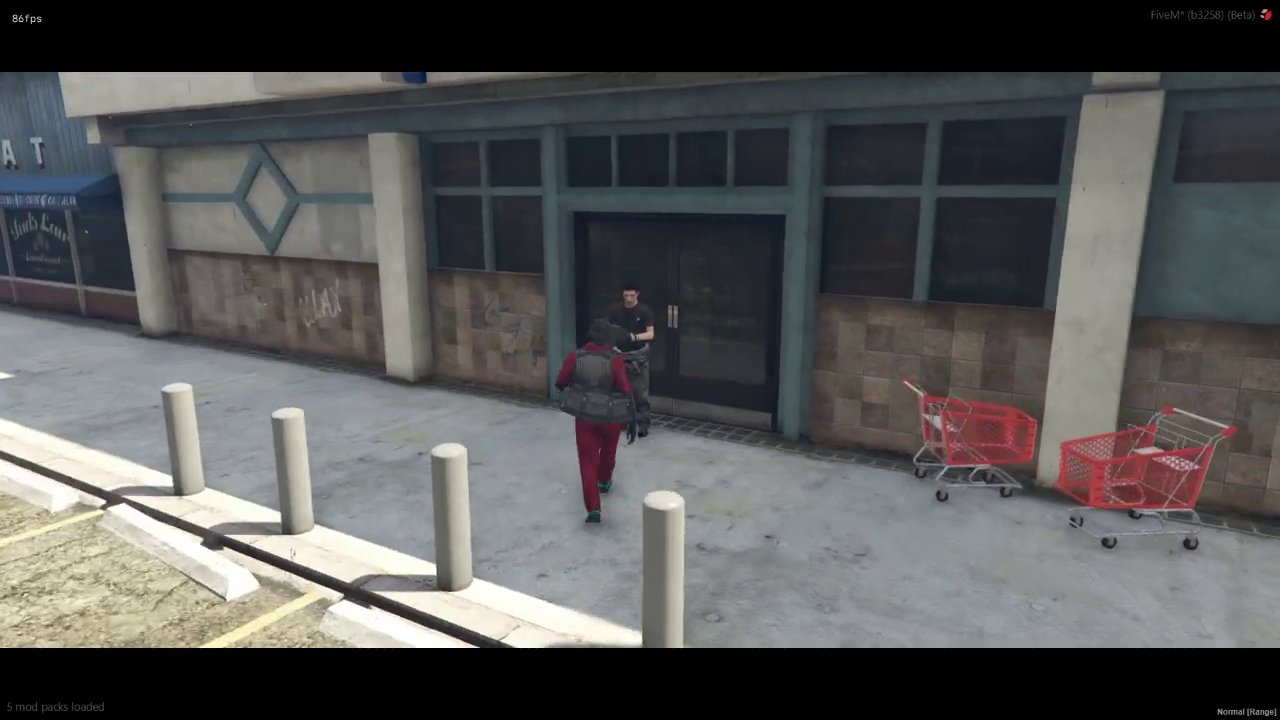
Open the Megamall shop via the clerk and buy a shovel into the backpack
key("alt")
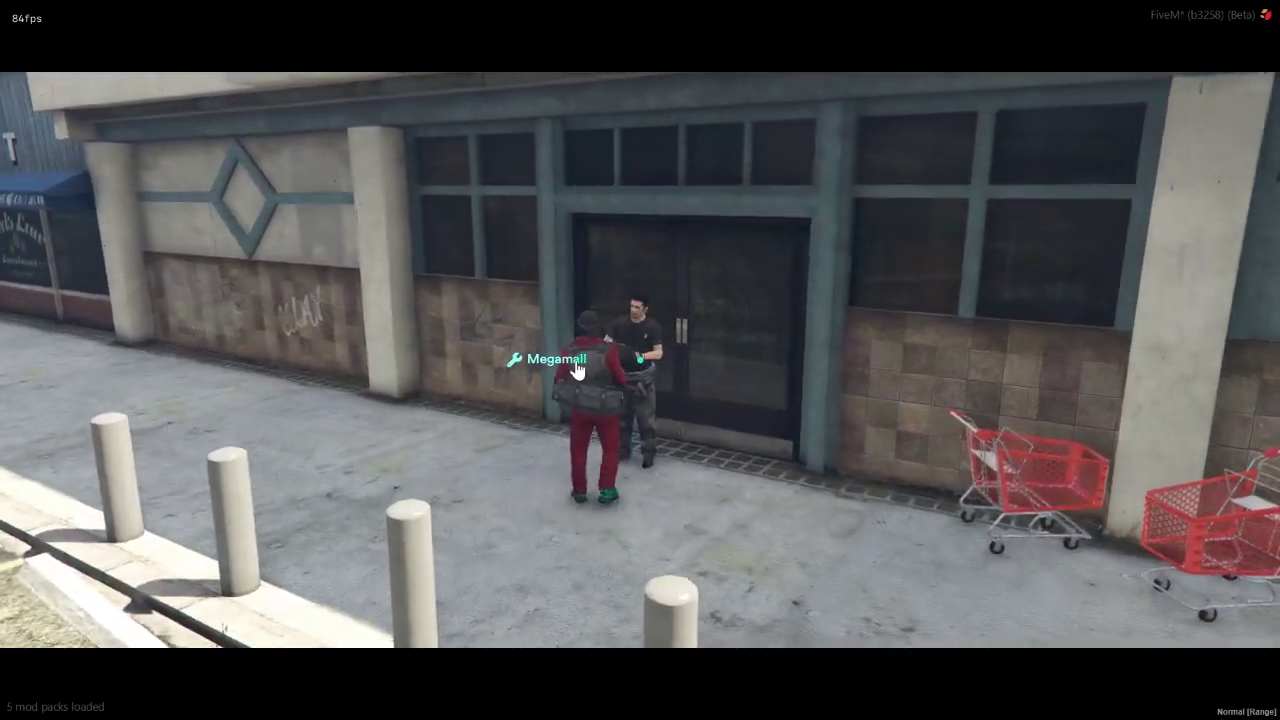
left_click(577, 368)
scroll(634, 480, "down", 1)
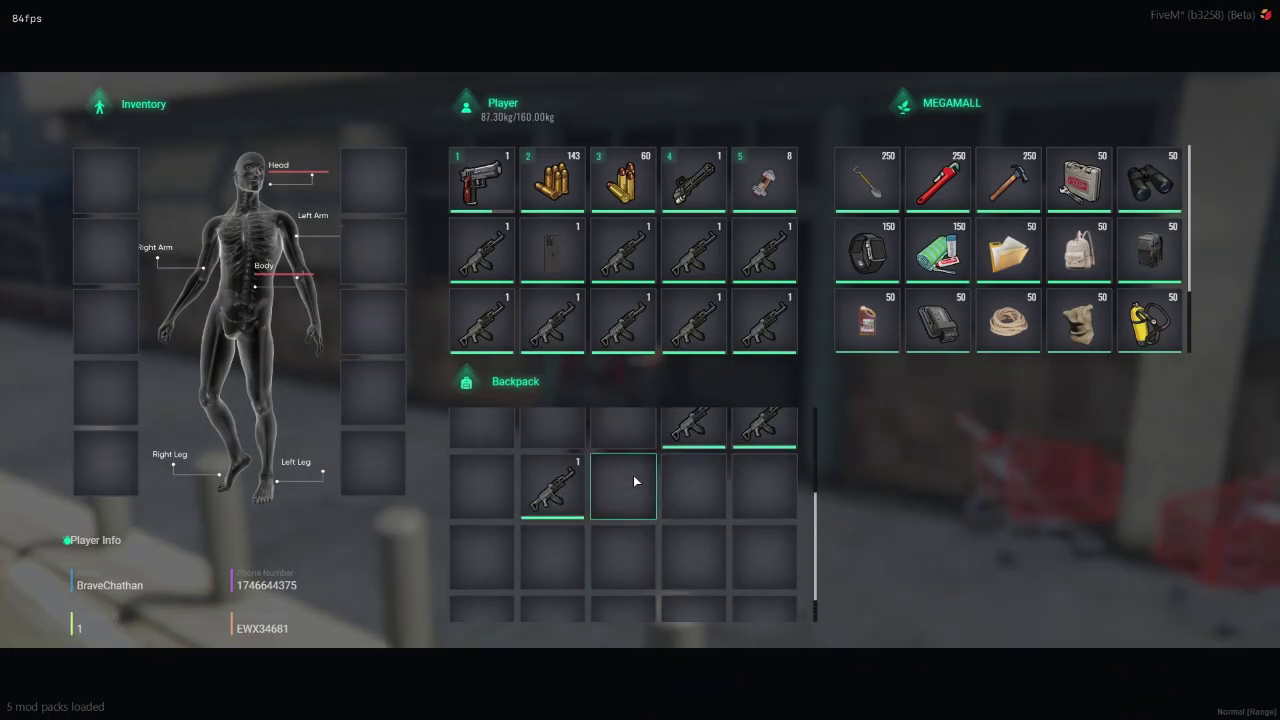
right_click(880, 190)
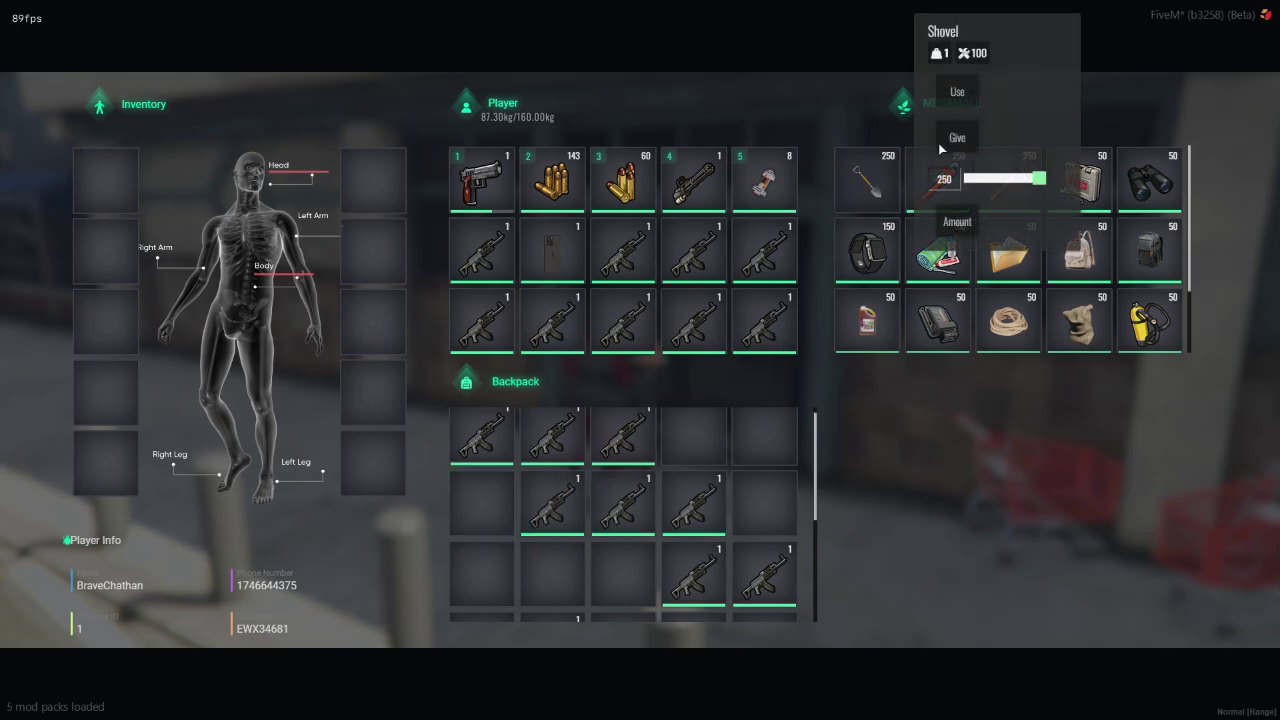
left_click_drag(867, 180, 695, 438)
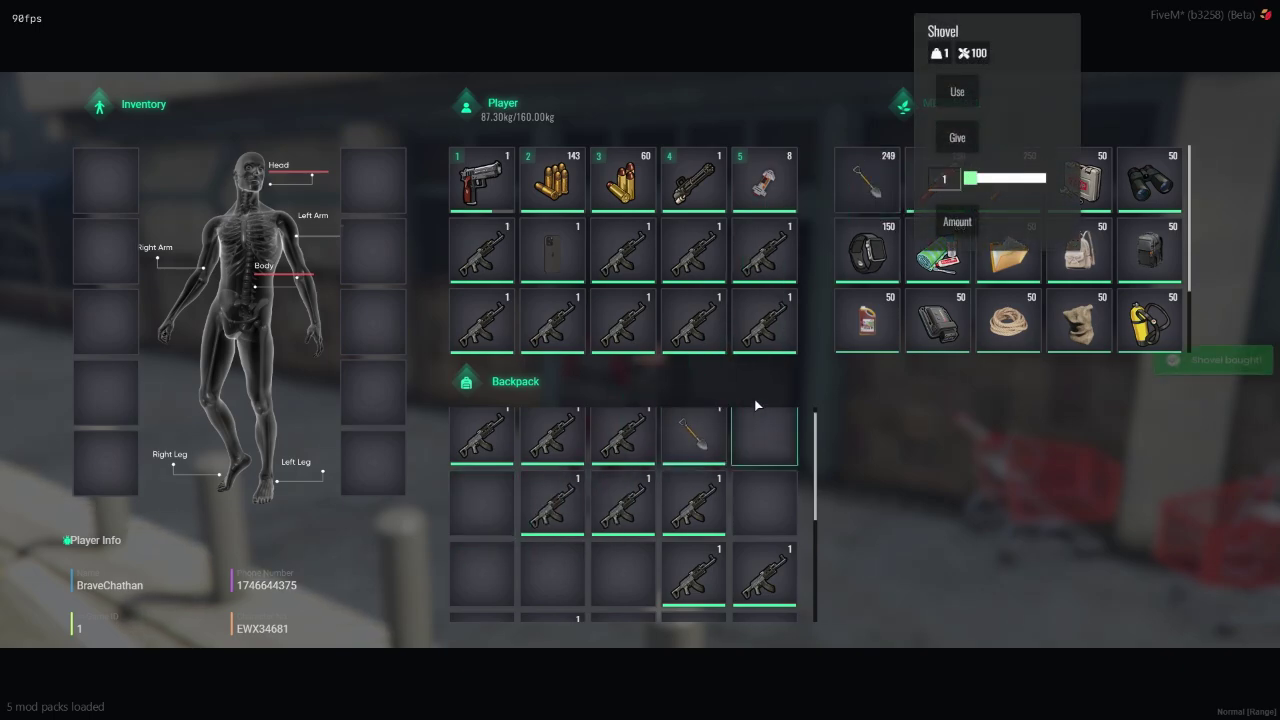
Buy a Fitbit, bait, a wallet and rope into the backpack
right_click(872, 256)
left_click_drag(868, 252, 764, 442)
left_click_drag(870, 322, 764, 512)
left_click_drag(937, 320, 481, 512)
left_click_drag(1008, 320, 505, 591)
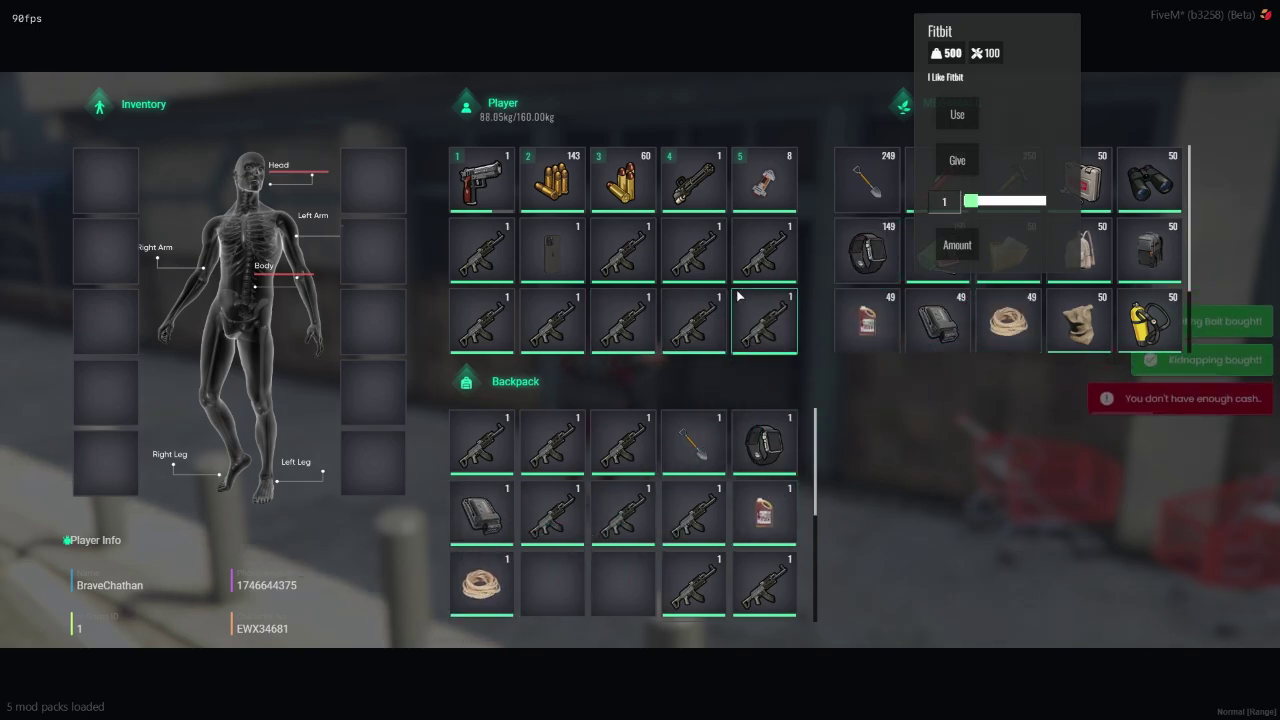
key("Escape")
Check the inventory twice beside the empty ground drop
key("Tab")
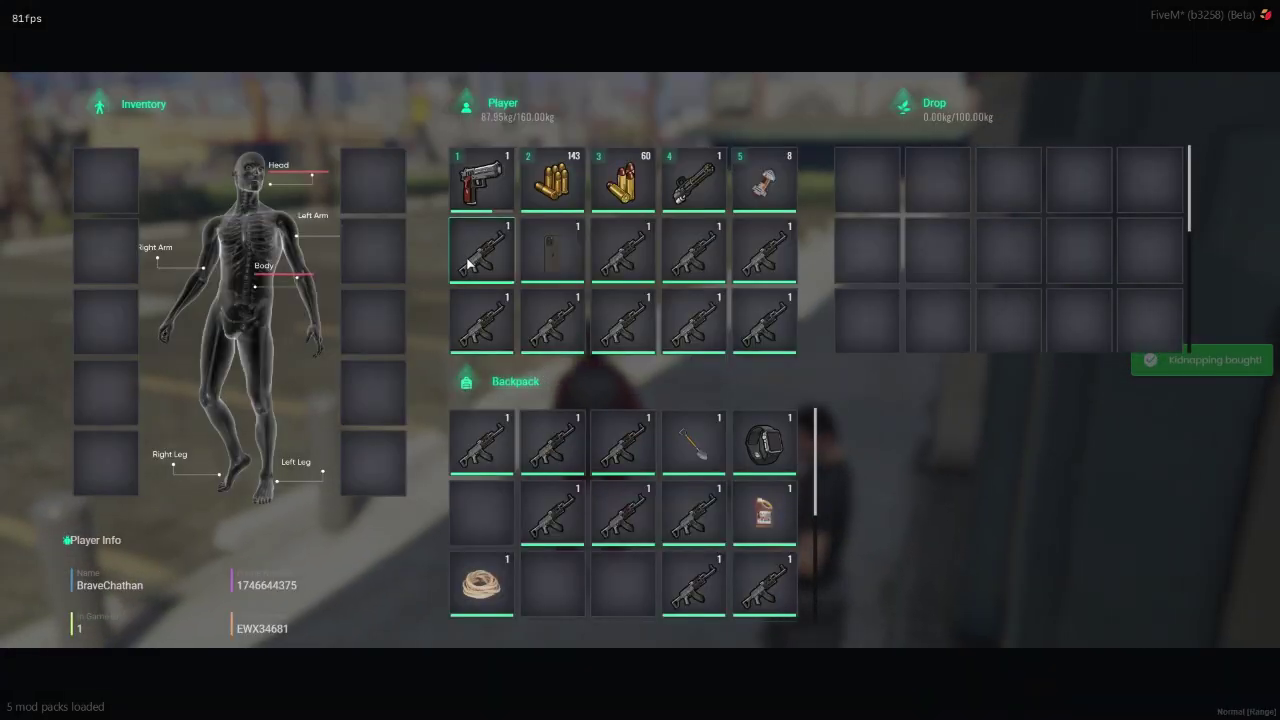
key("Escape")
key("Tab")
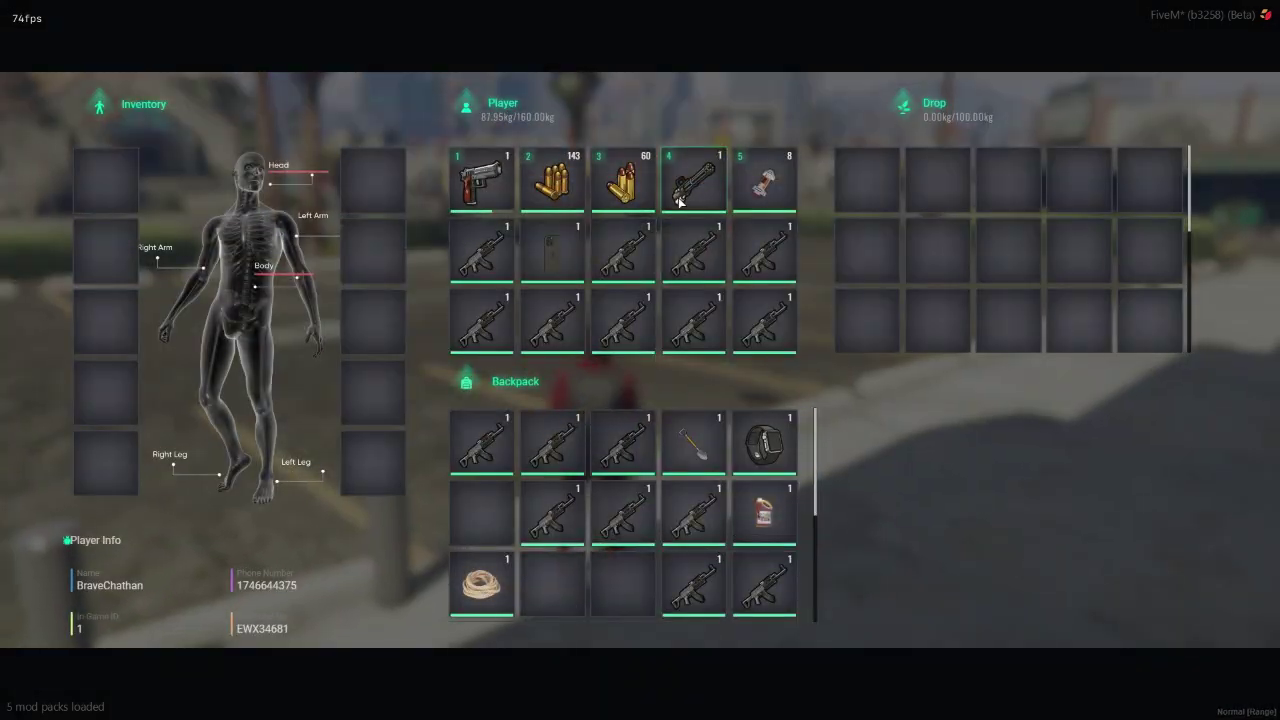
key("Escape")
Aim and fire the Walther P99 across the parking lot, then reload it
key("w")
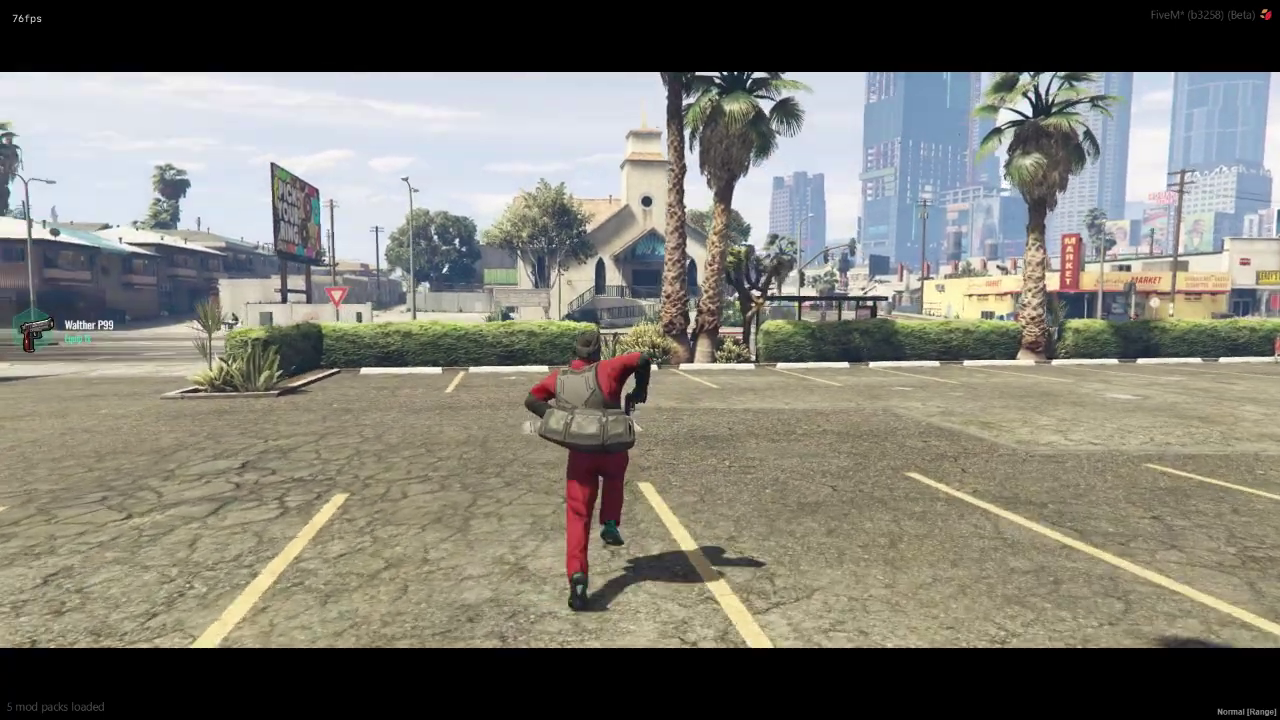
right_click(638, 360)
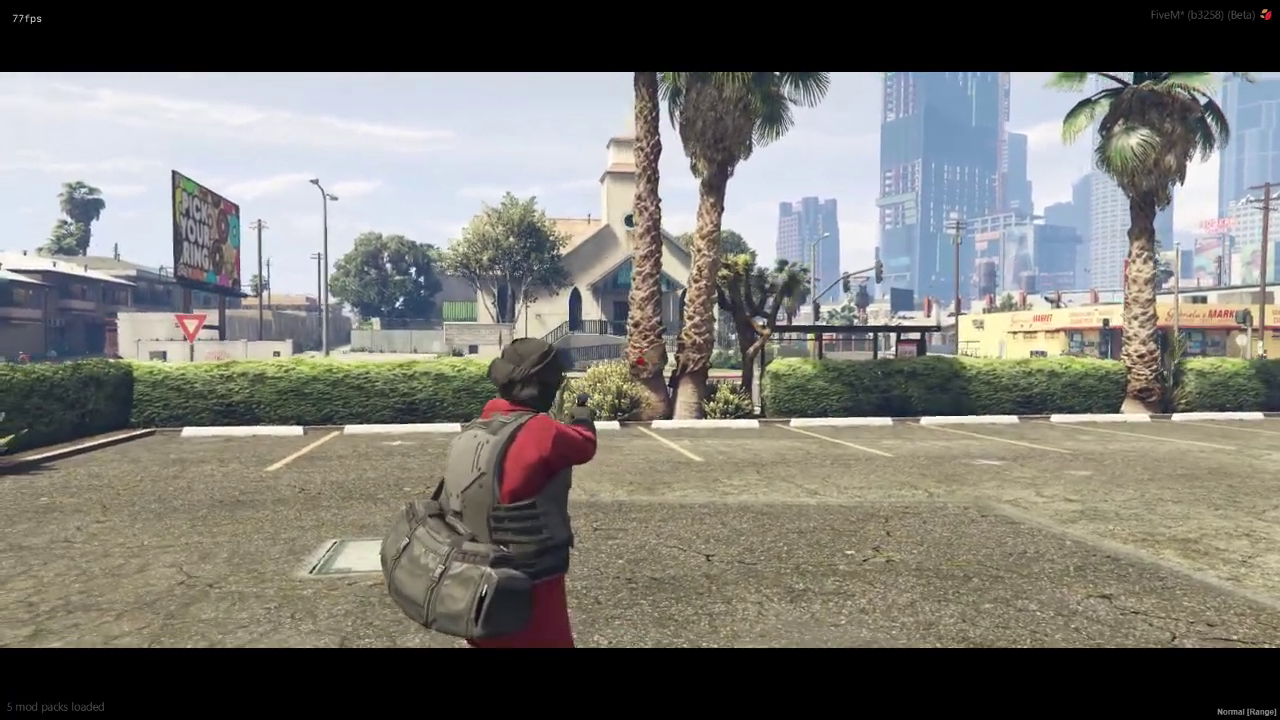
key("w")
right_click(638, 360)
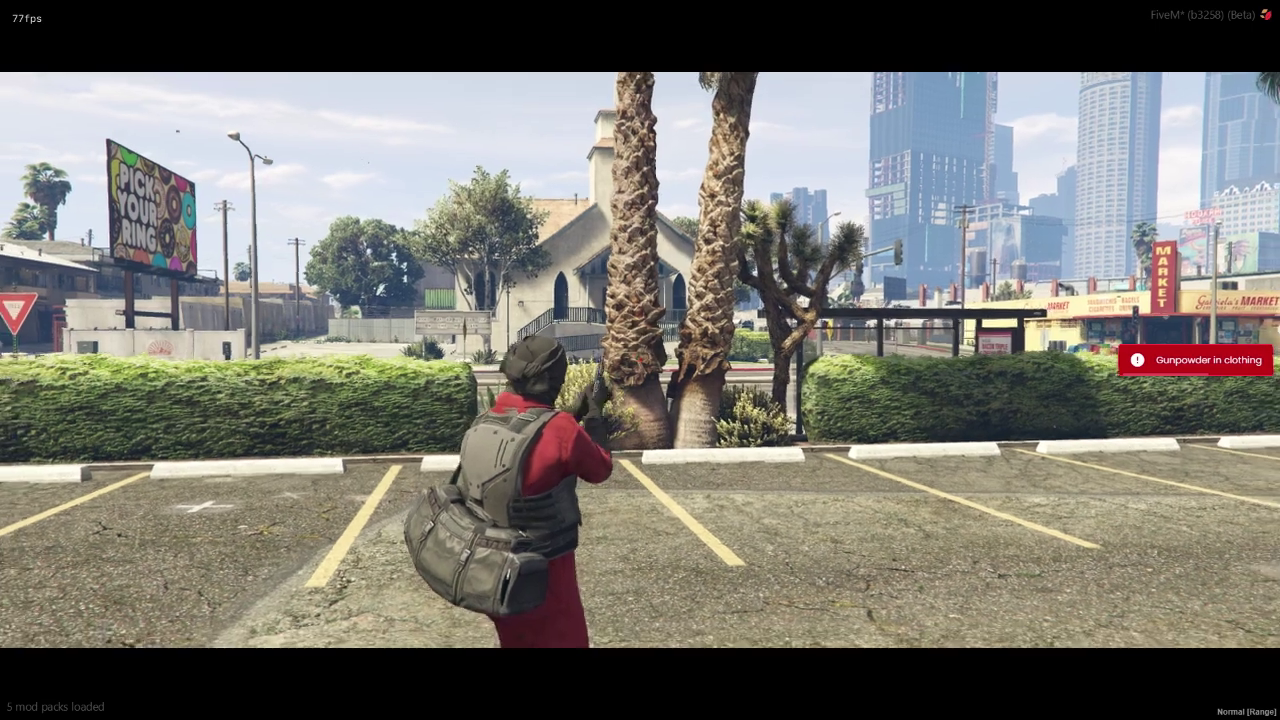
key("r")
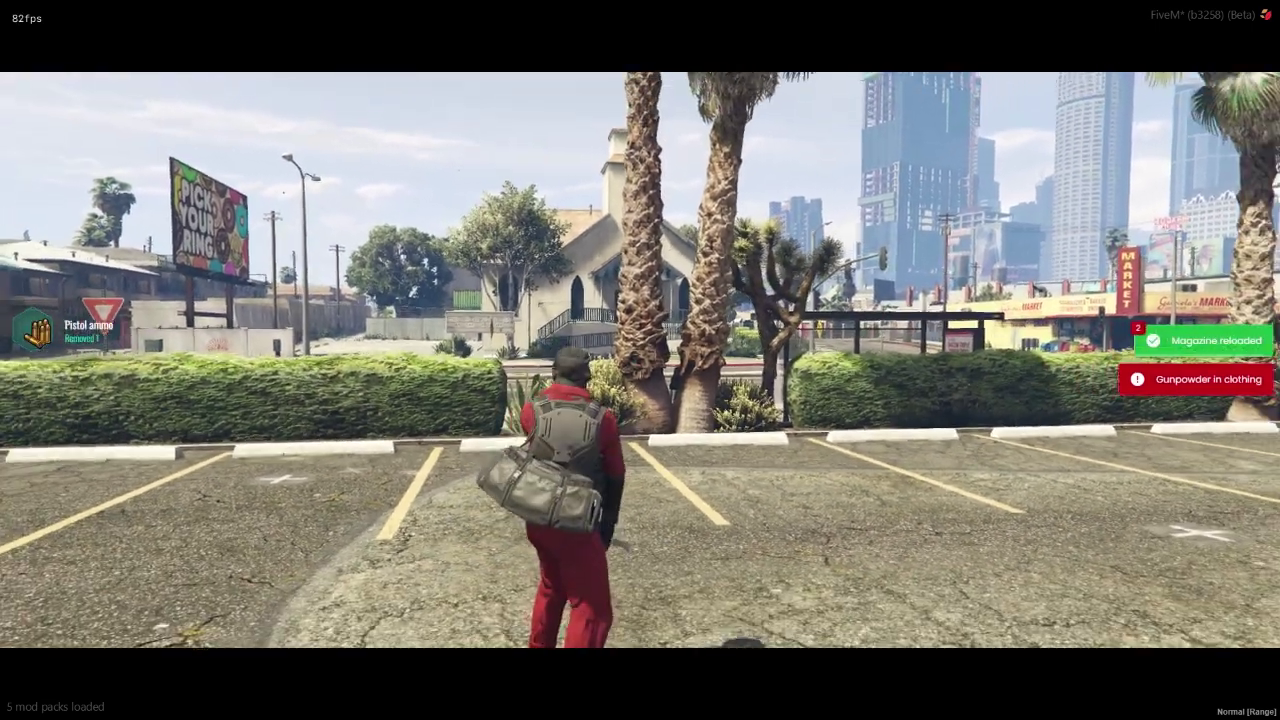
Confirm in the inventory that pistol ammo fell from 143 to 141
key("Tab")
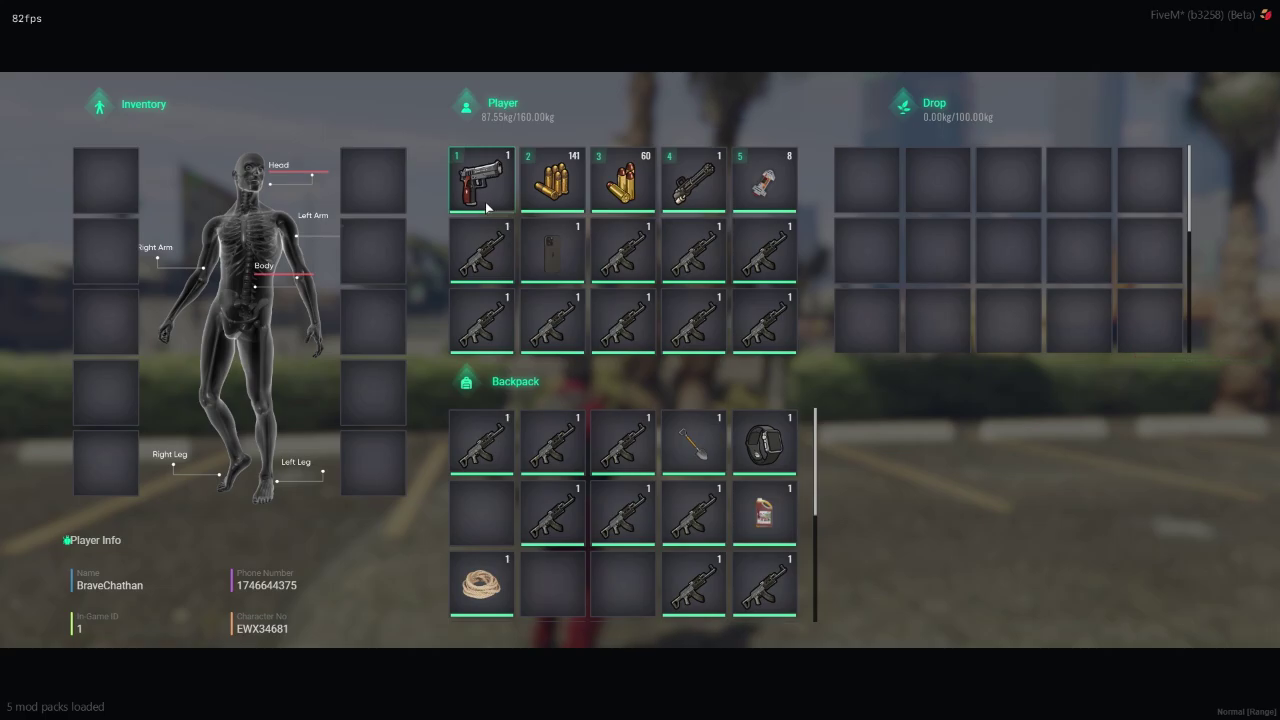
key("Tab")
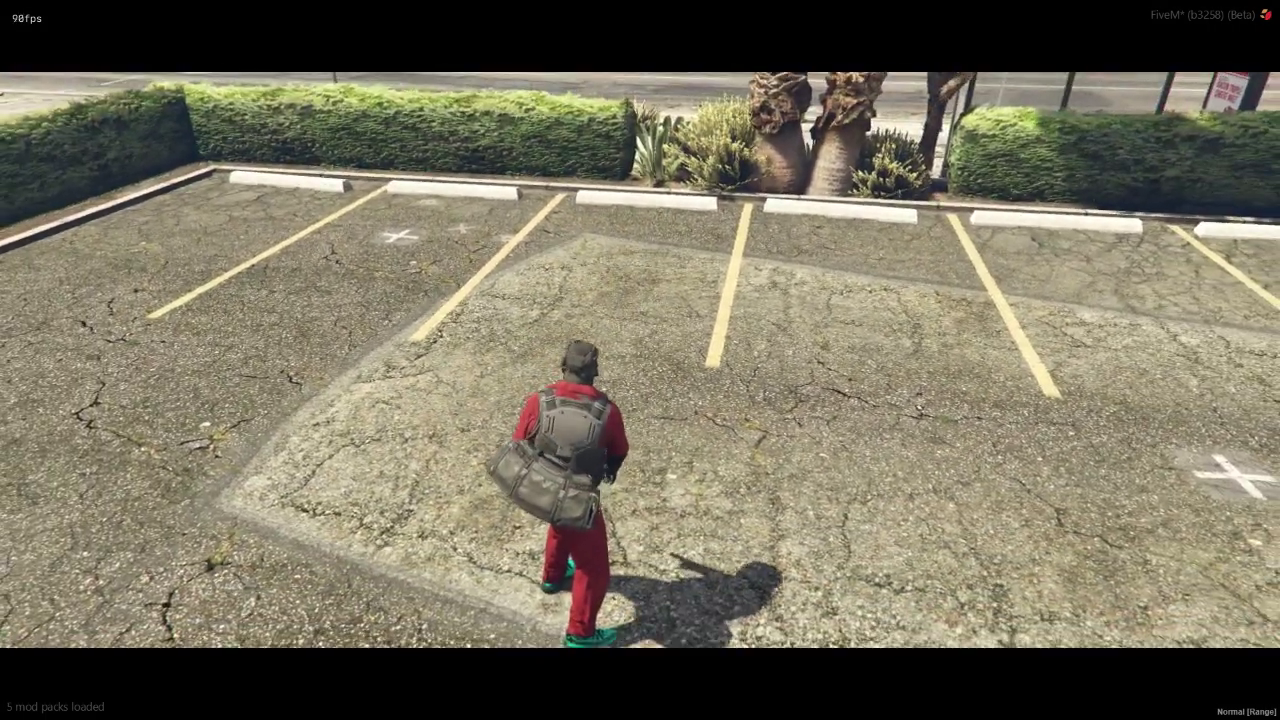
key("Tab")
key("Tab")
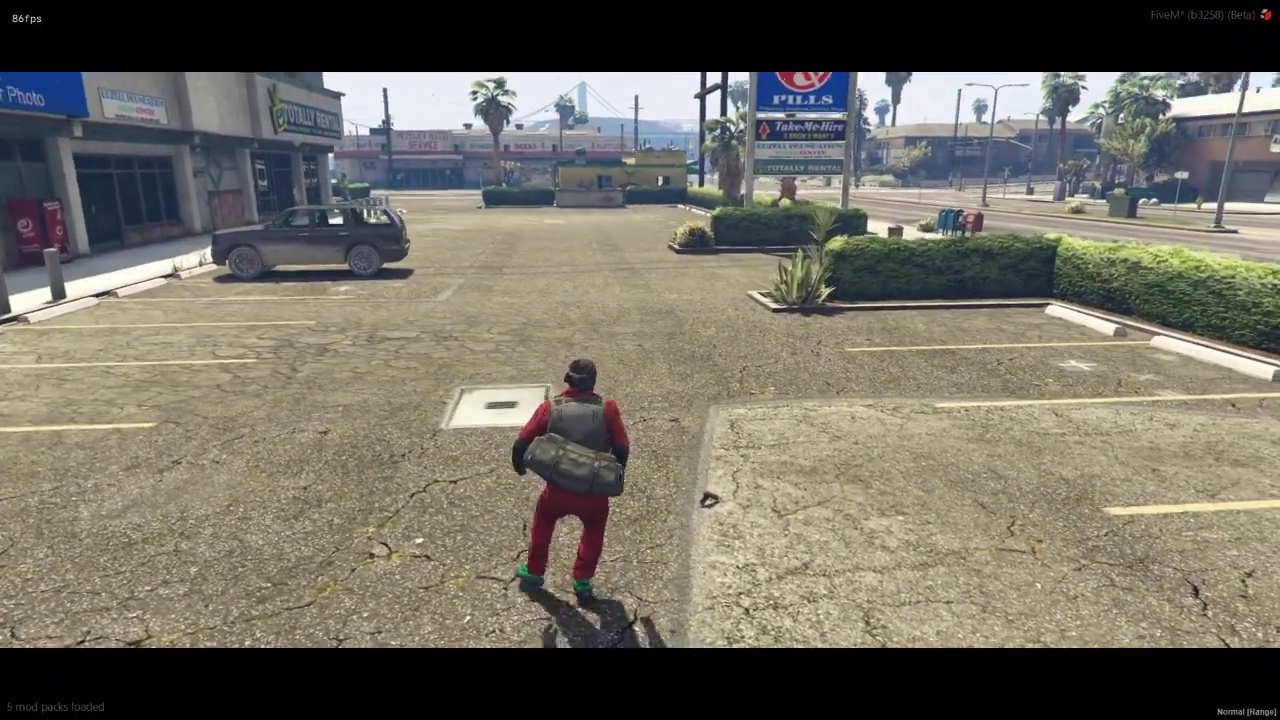
key("Tab")
key("Tab")
key("1")
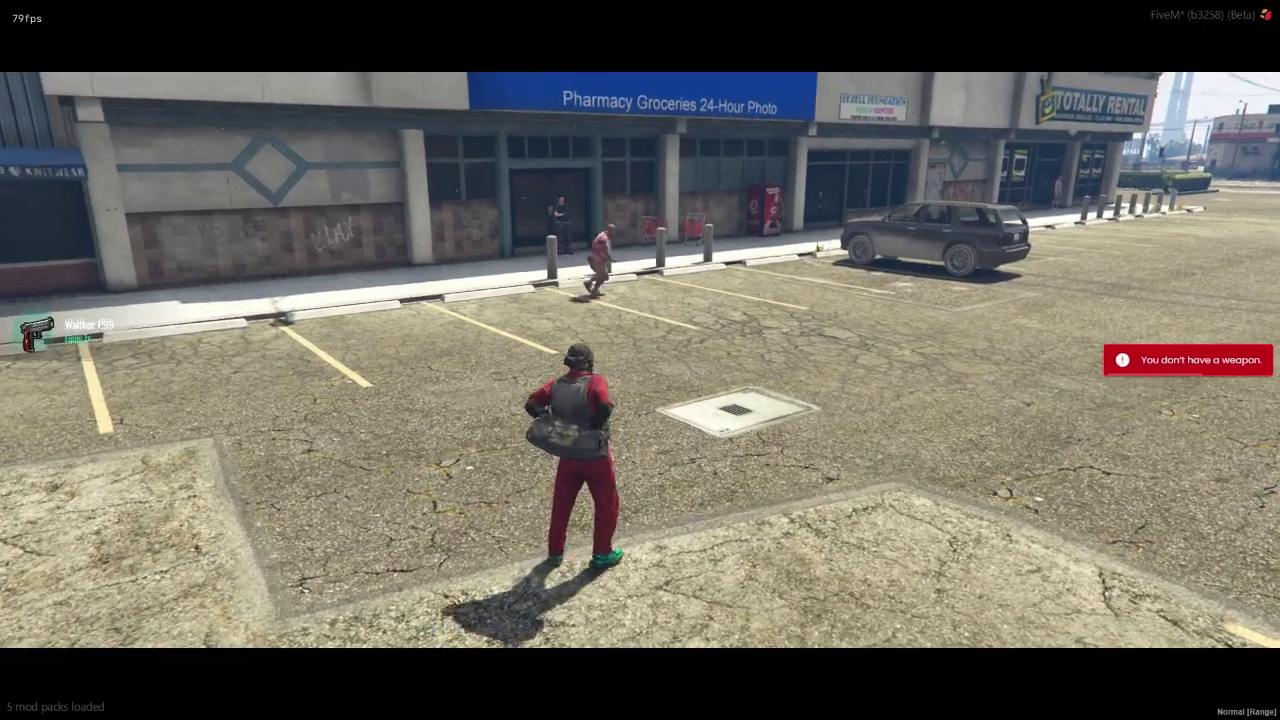
key("w")
key("w")
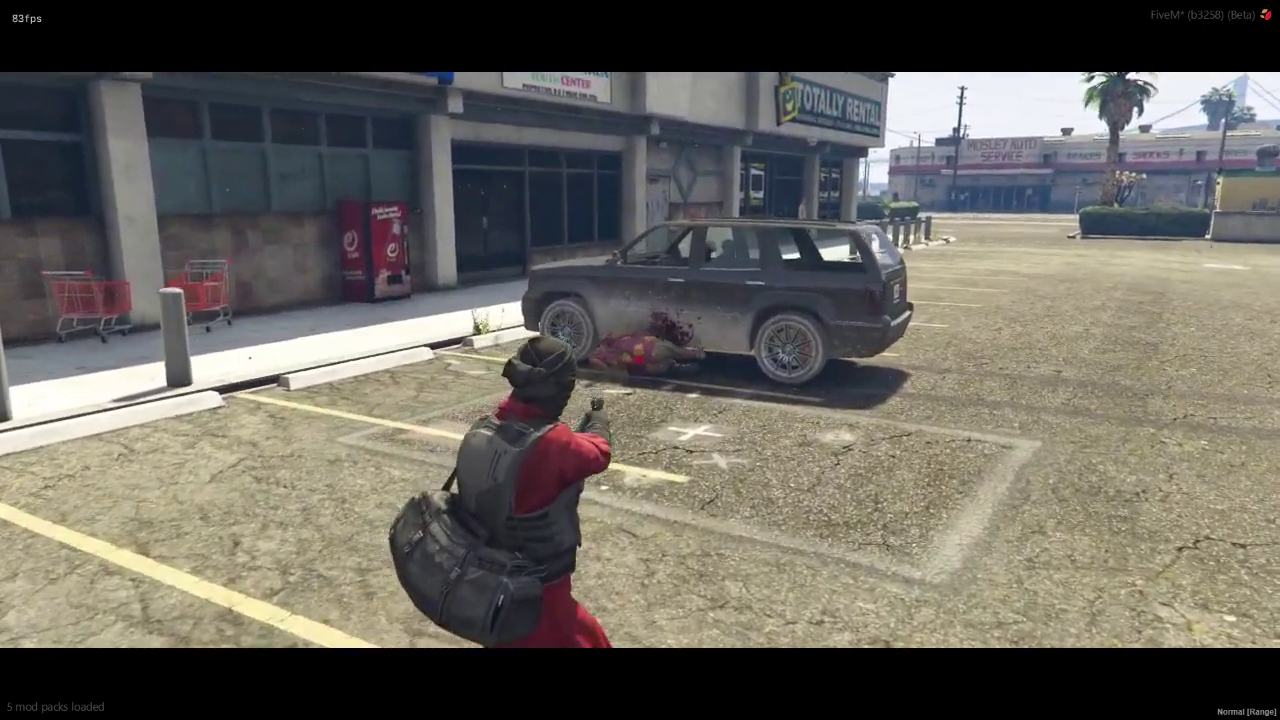
Drop a rifle from the player inventory onto the ground and check it
key("w")
key("Tab")
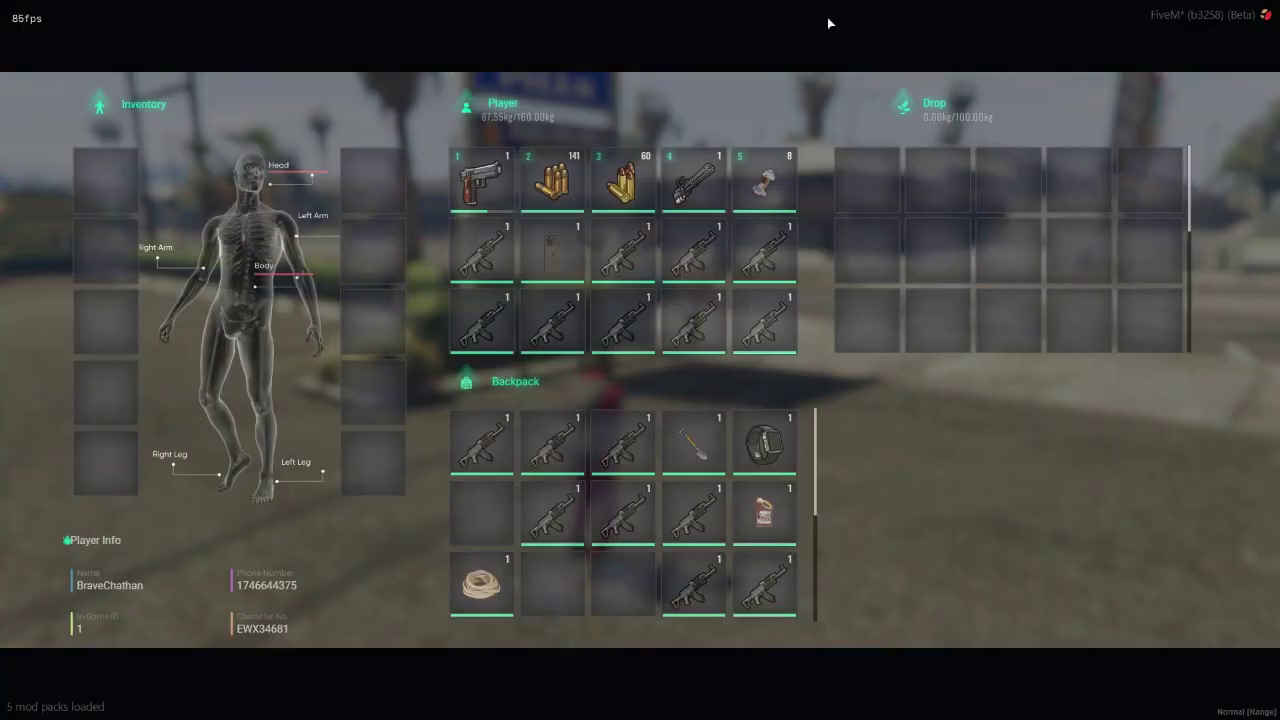
left_click_drag(709, 246, 871, 186)
key("Tab")
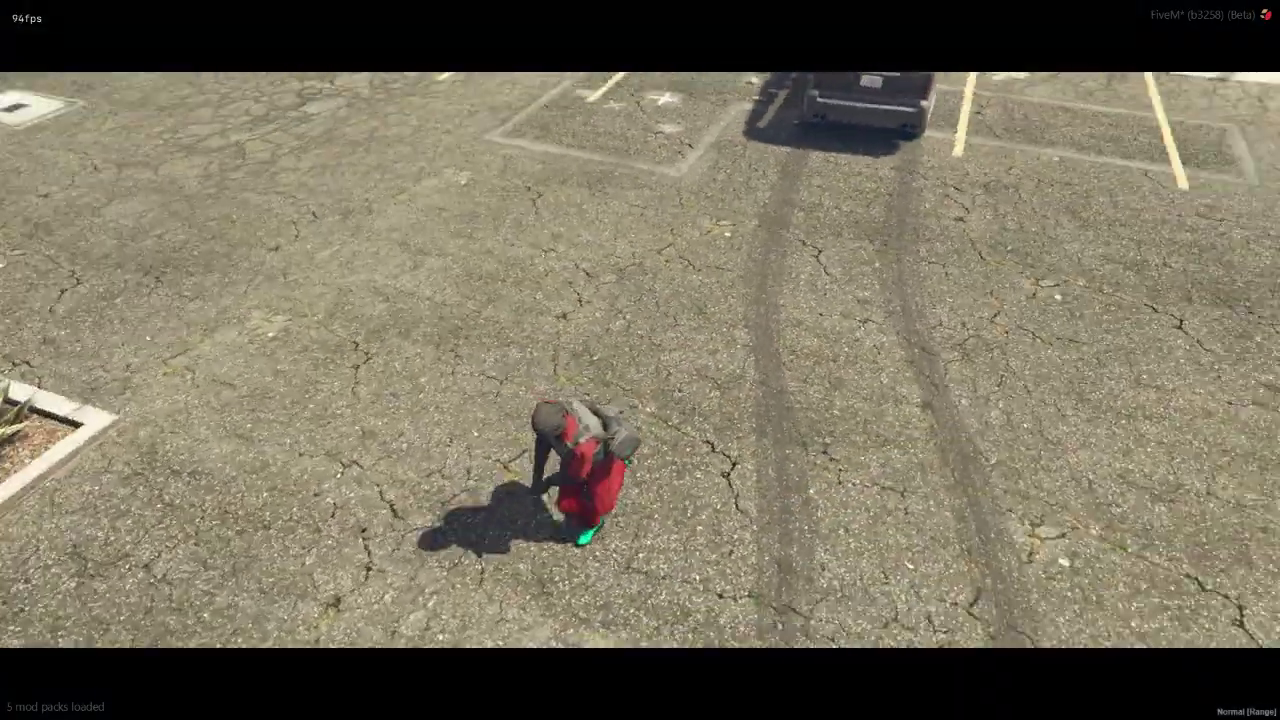
key("w")
key("Tab")
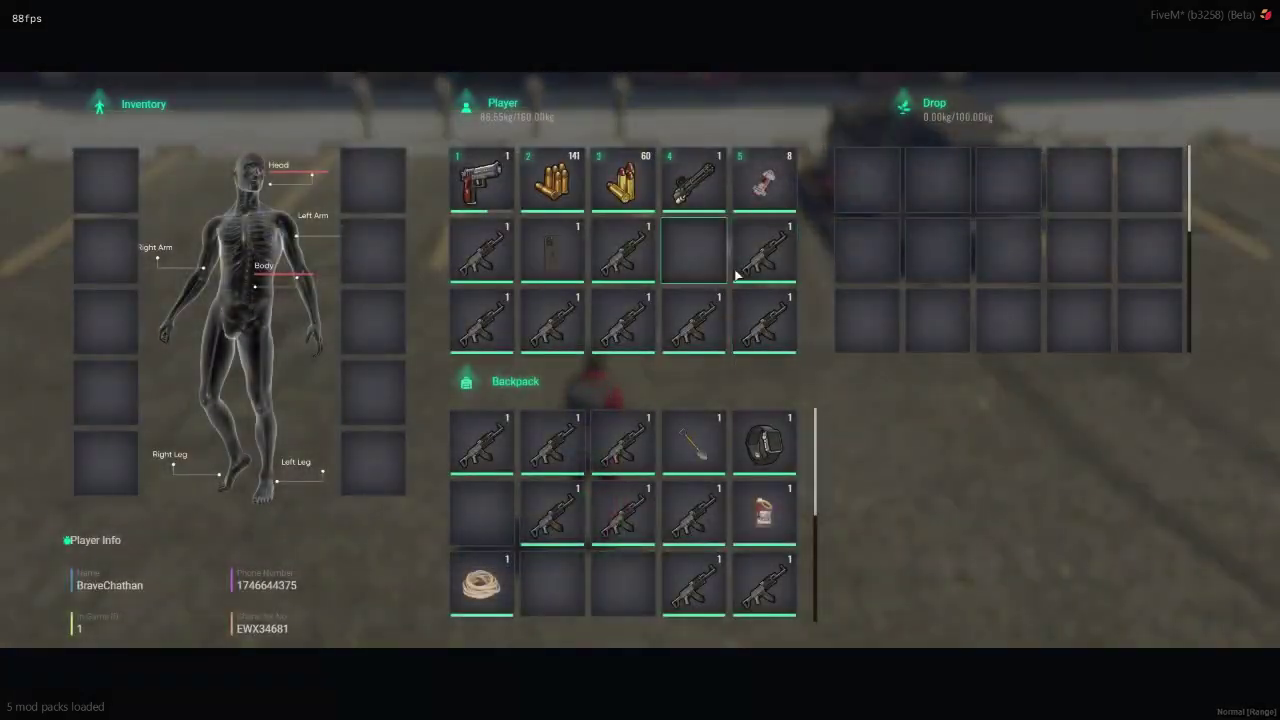
key("Tab")
Spawn a Neon car with /car neon, get in and open its glovebox
key("Escape")
key("Escape")
type("wt/car neon")
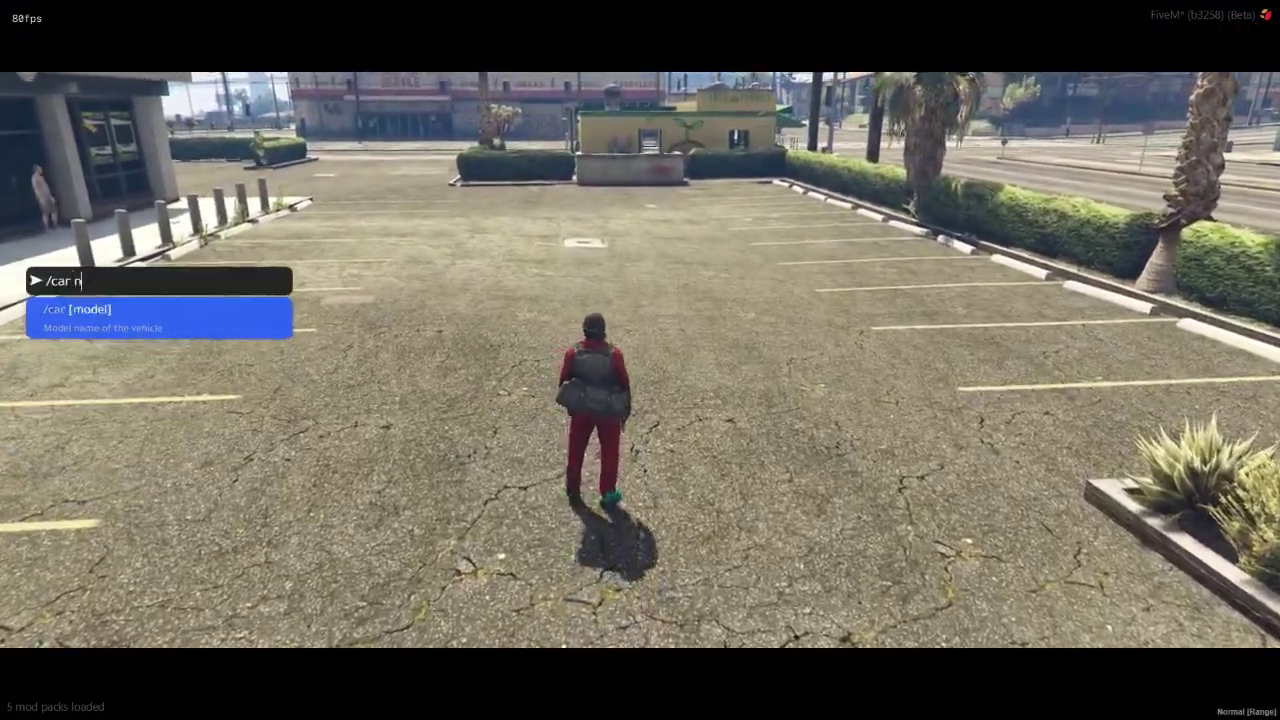
key("Return")
key("f")
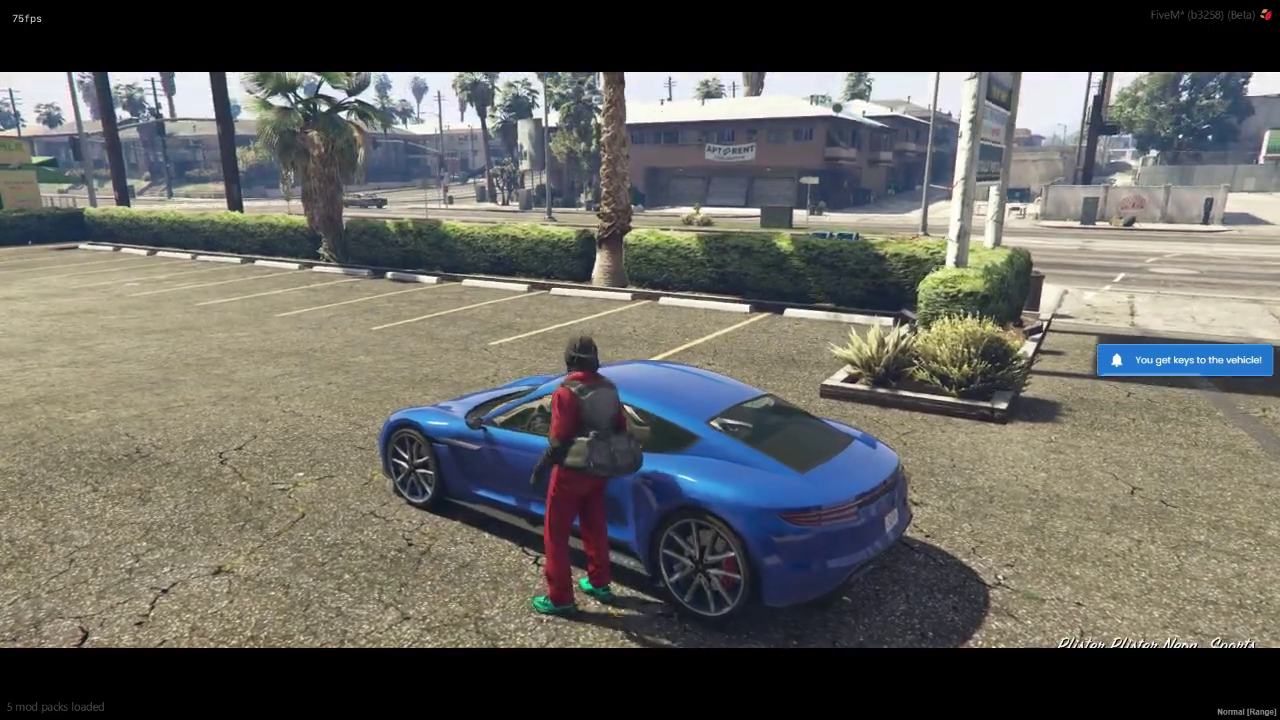
key("Tab")
key("Tab")
key("f")
key("f")
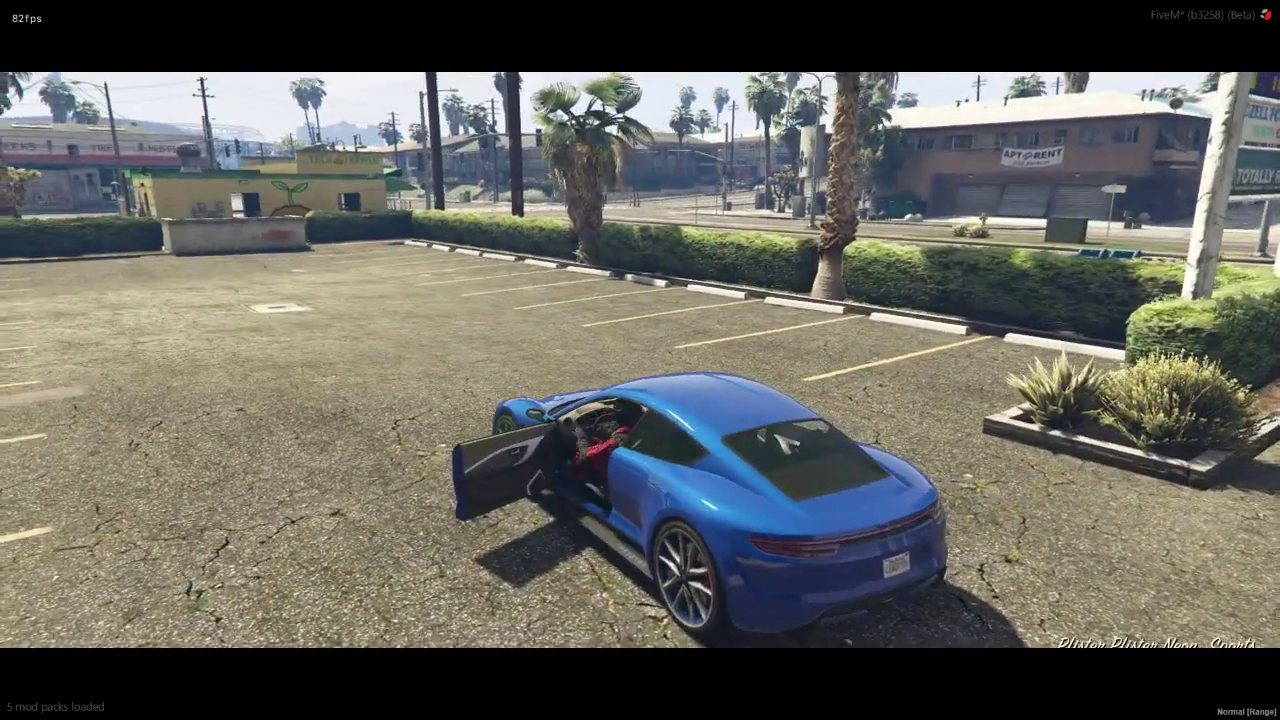
key("Tab")
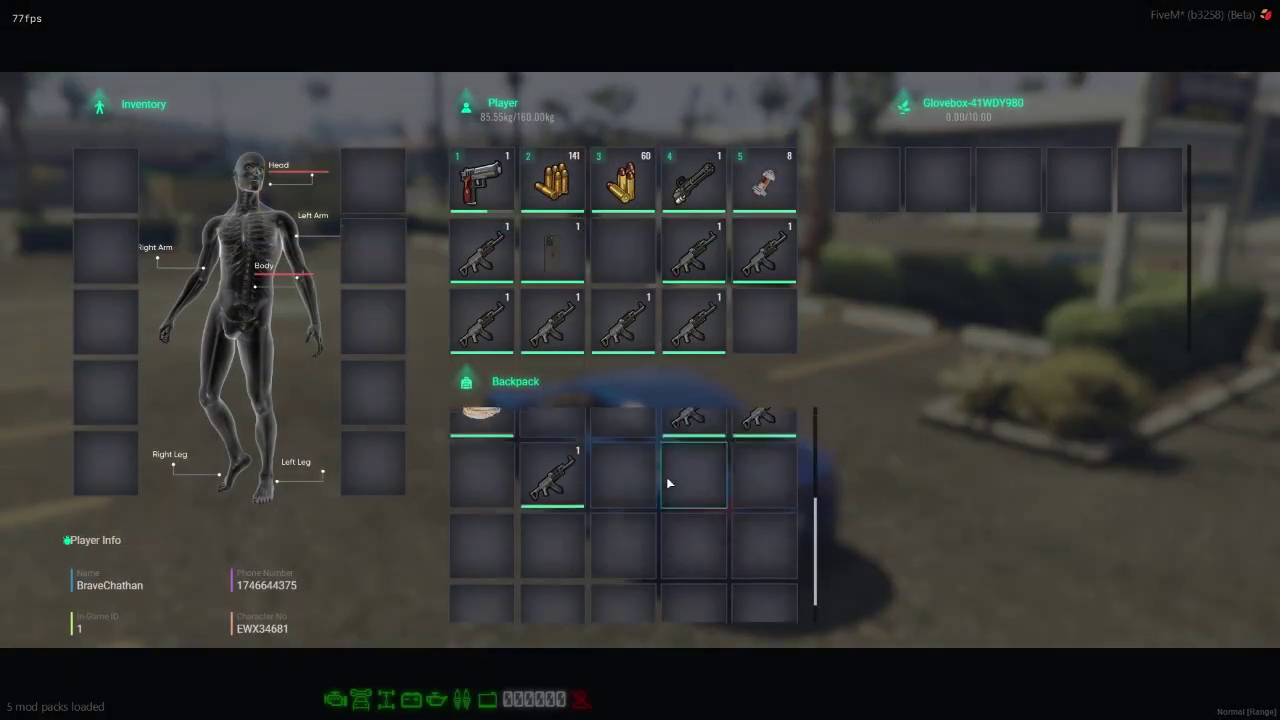
Browse the chat-gpt channel's messages, then read through the logo-gpt channel
scroll(668, 483, "down", 2)
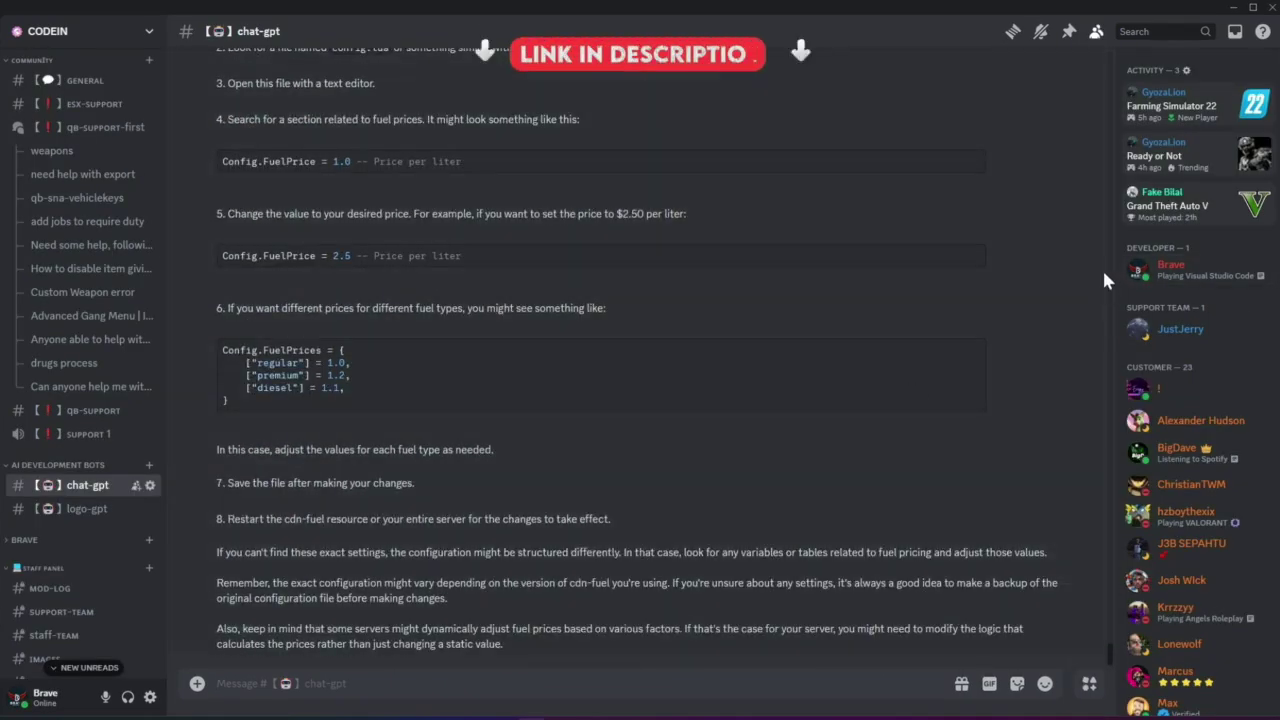
scroll(418, 459, "up", 15)
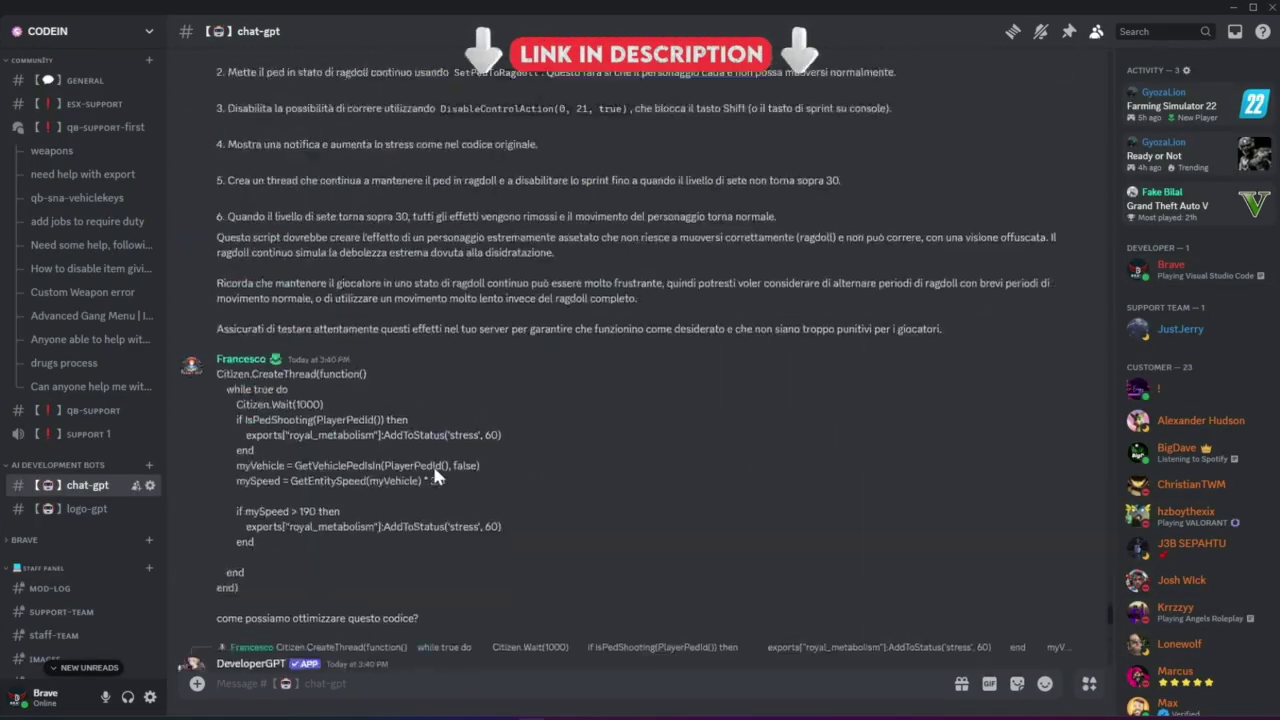
scroll(432, 462, "down", 5)
scroll(433, 463, "up", 10)
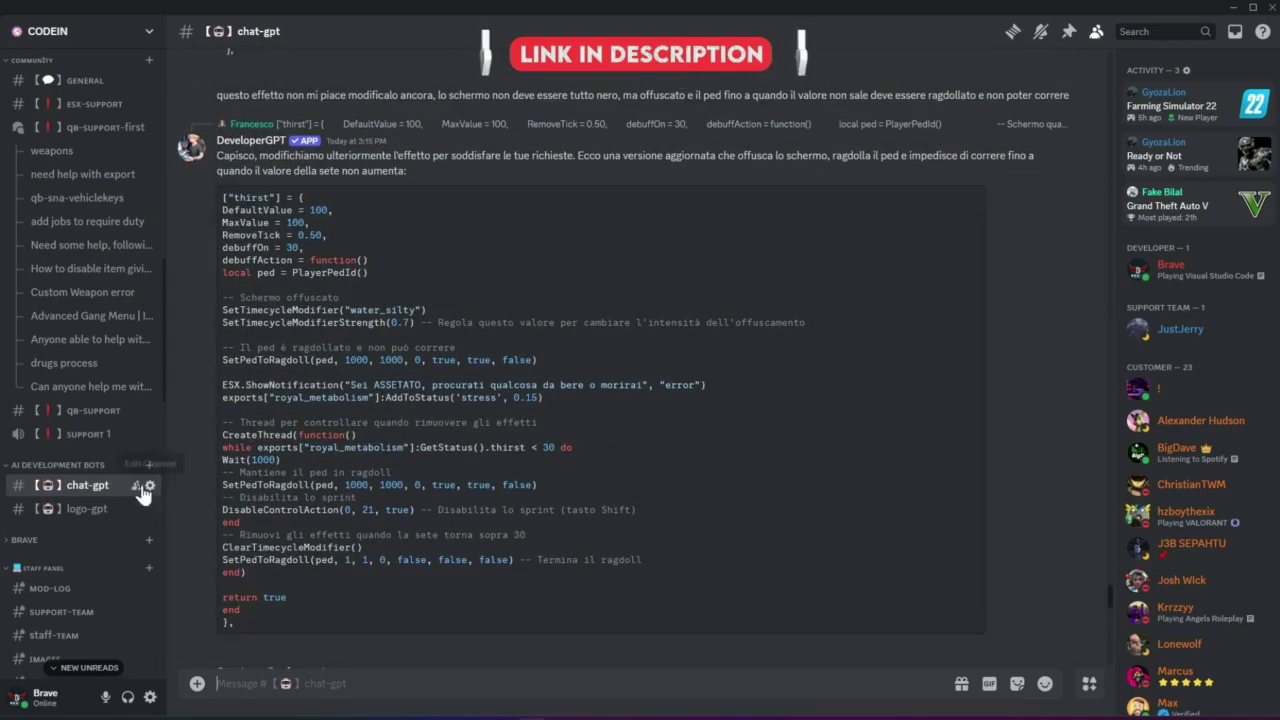
left_click(87, 508)
scroll(305, 479, "up", 5)
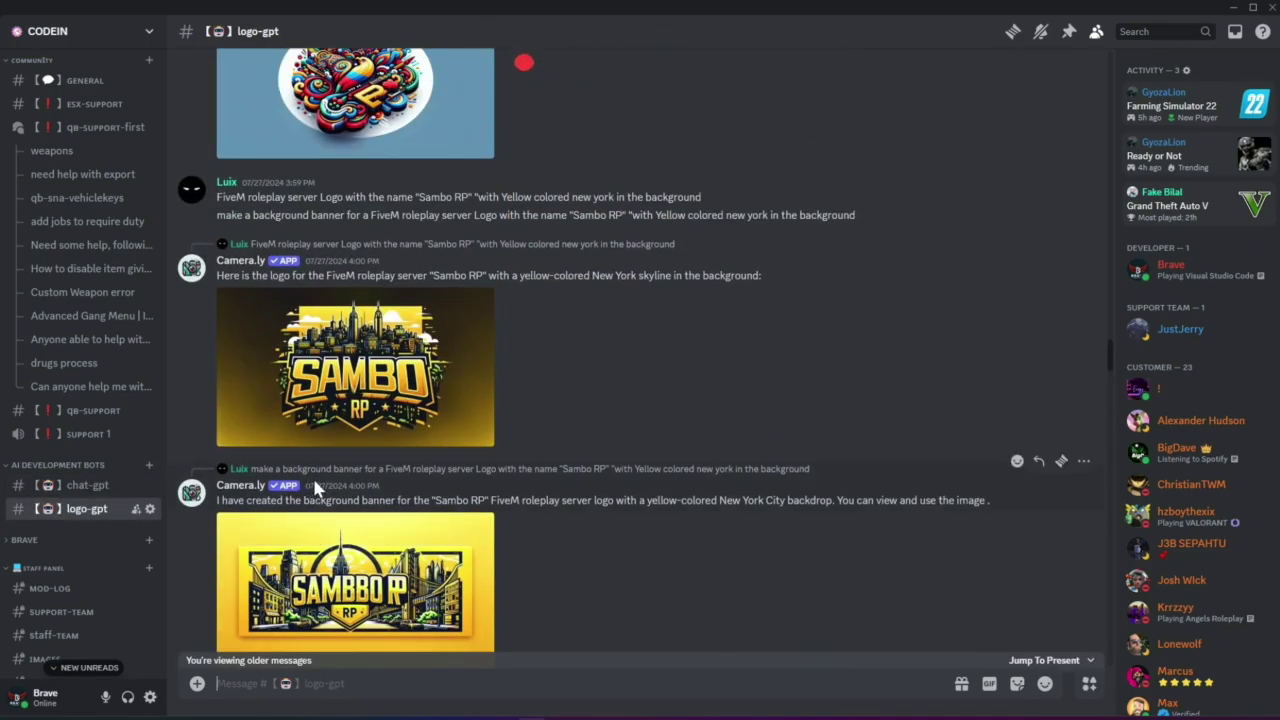
scroll(318, 465, "down", 2)
scroll(350, 520, "down", 15)
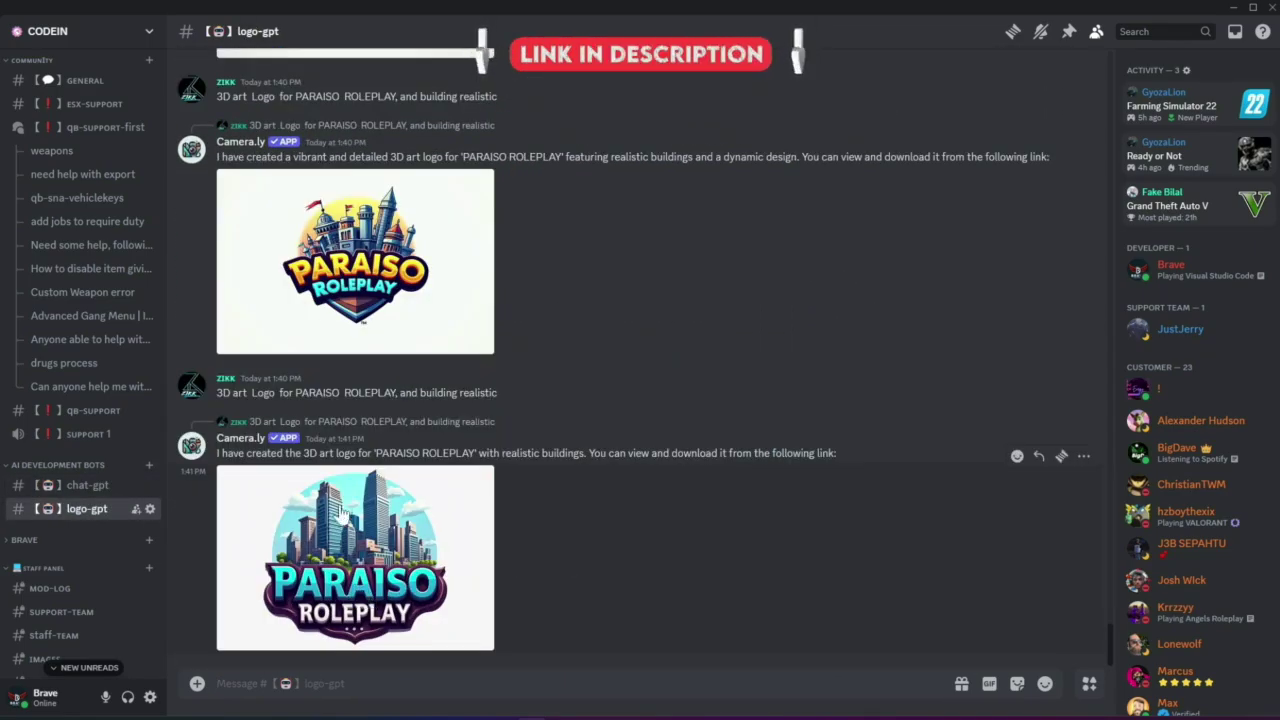
scroll(383, 325, "up", 10)
scroll(85, 330, "up", 4)
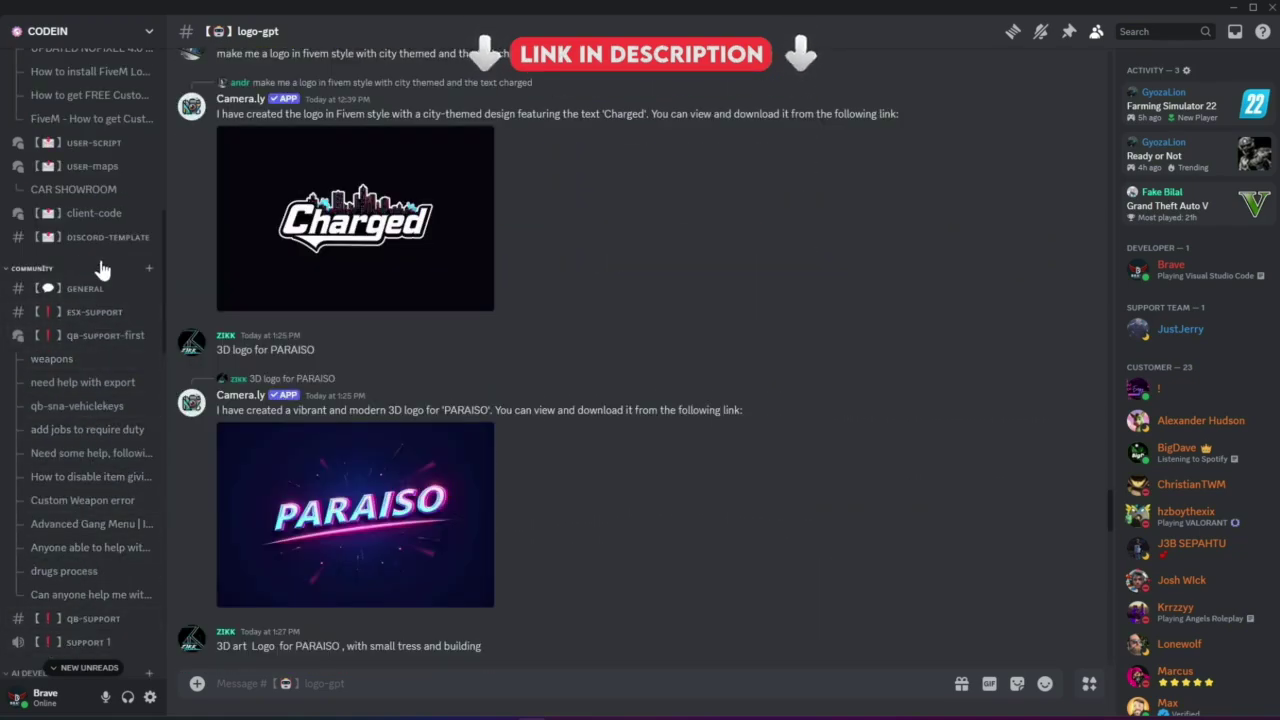
scroll(100, 270, "up", 3)
Look through user-maps, user-script, discord-template and client-code, ending on the script-share forum
left_click(90, 310)
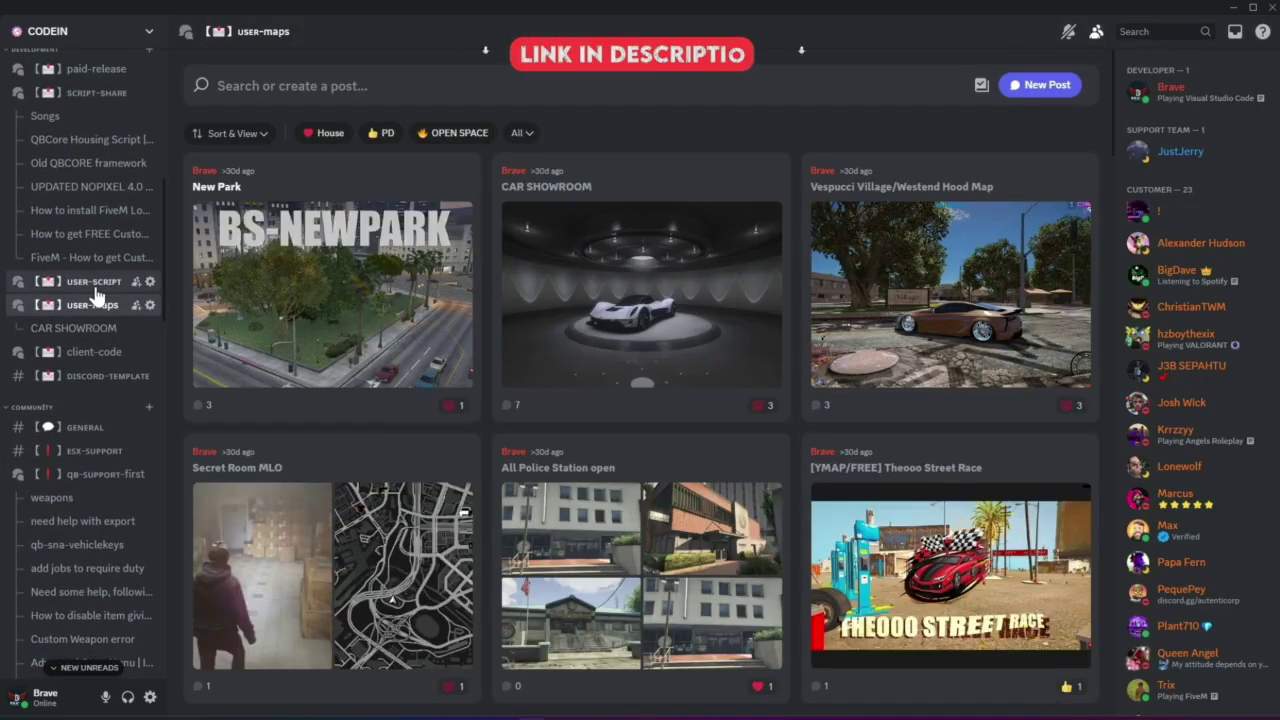
left_click(92, 281)
left_click(100, 370)
left_click(100, 352)
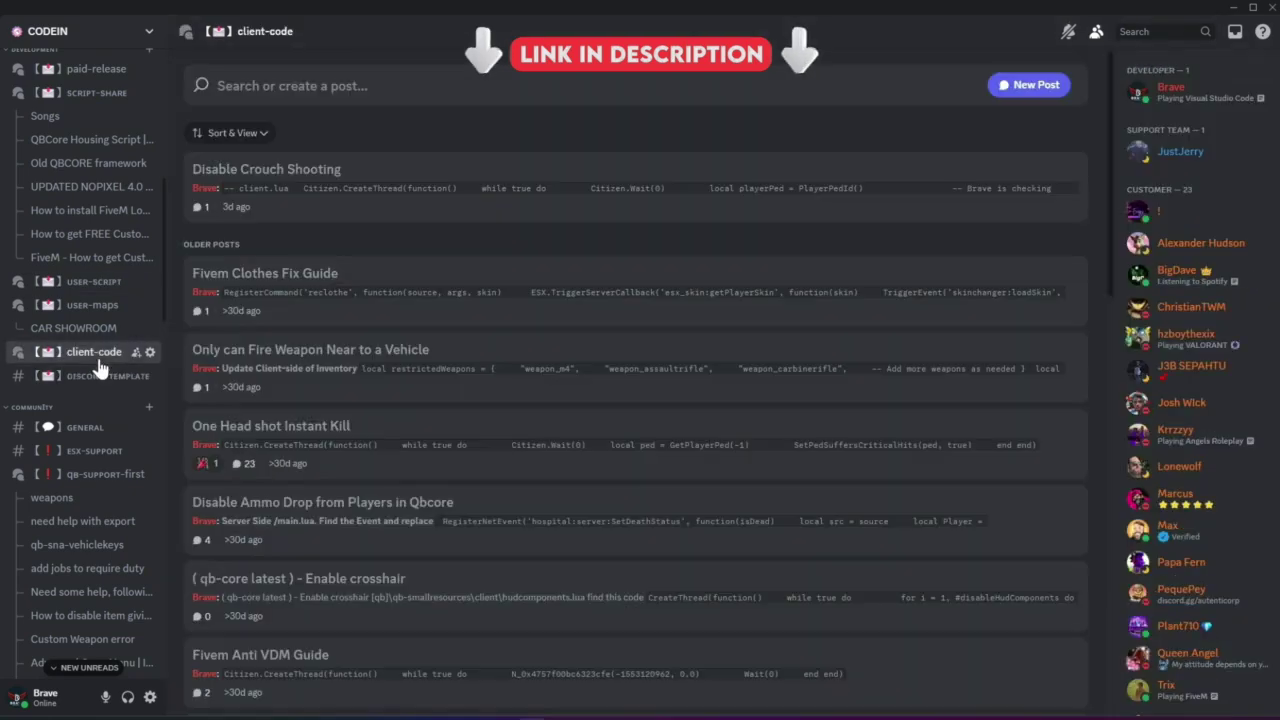
scroll(100, 365, "up", 4)
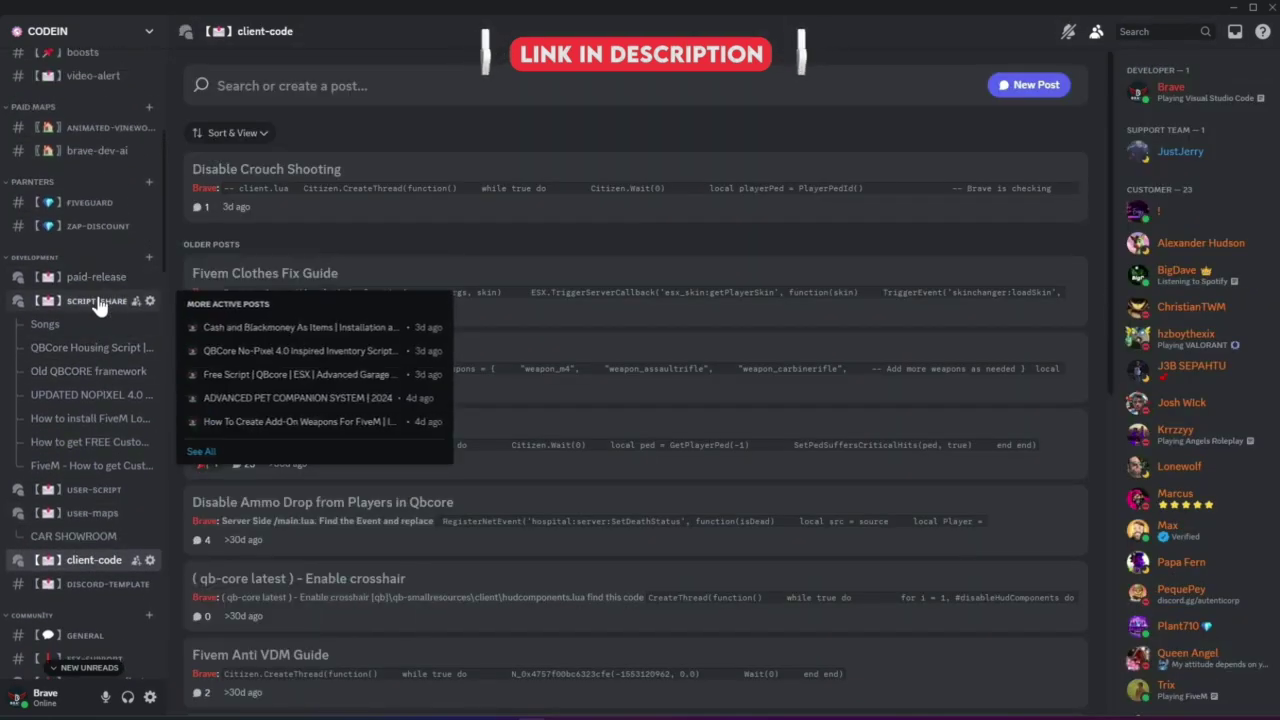
left_click(98, 301)
scroll(100, 306, "up", 6)
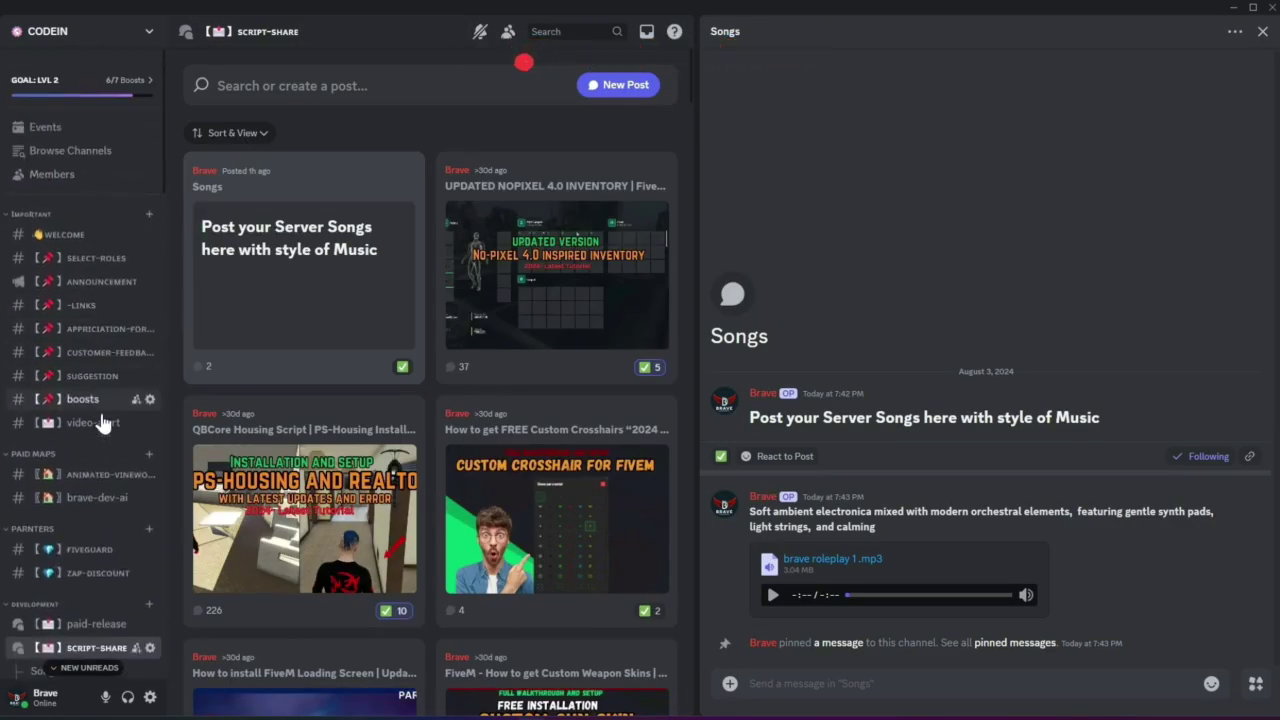